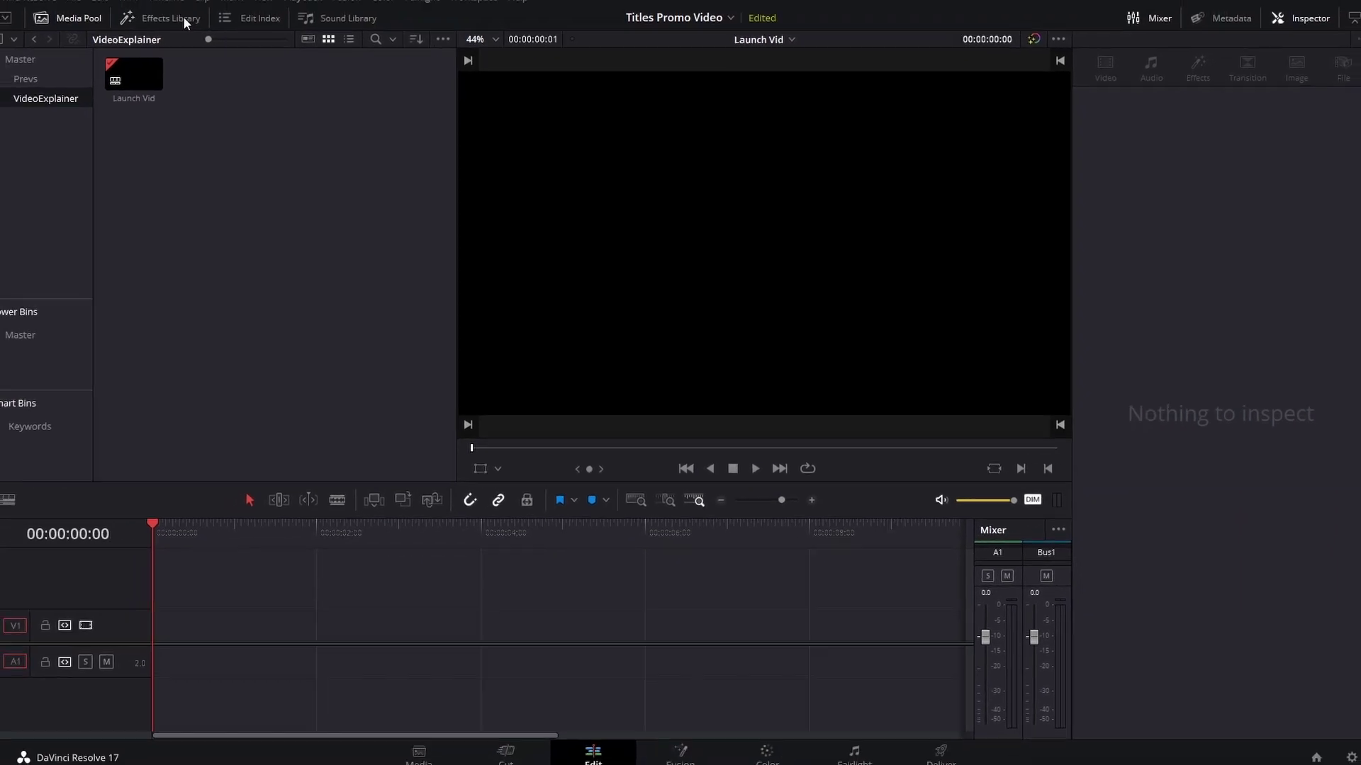
Install the SUALVI MB Titles V1 template bundle through the Fusion page, overwriting the existing bundle
click(680, 759)
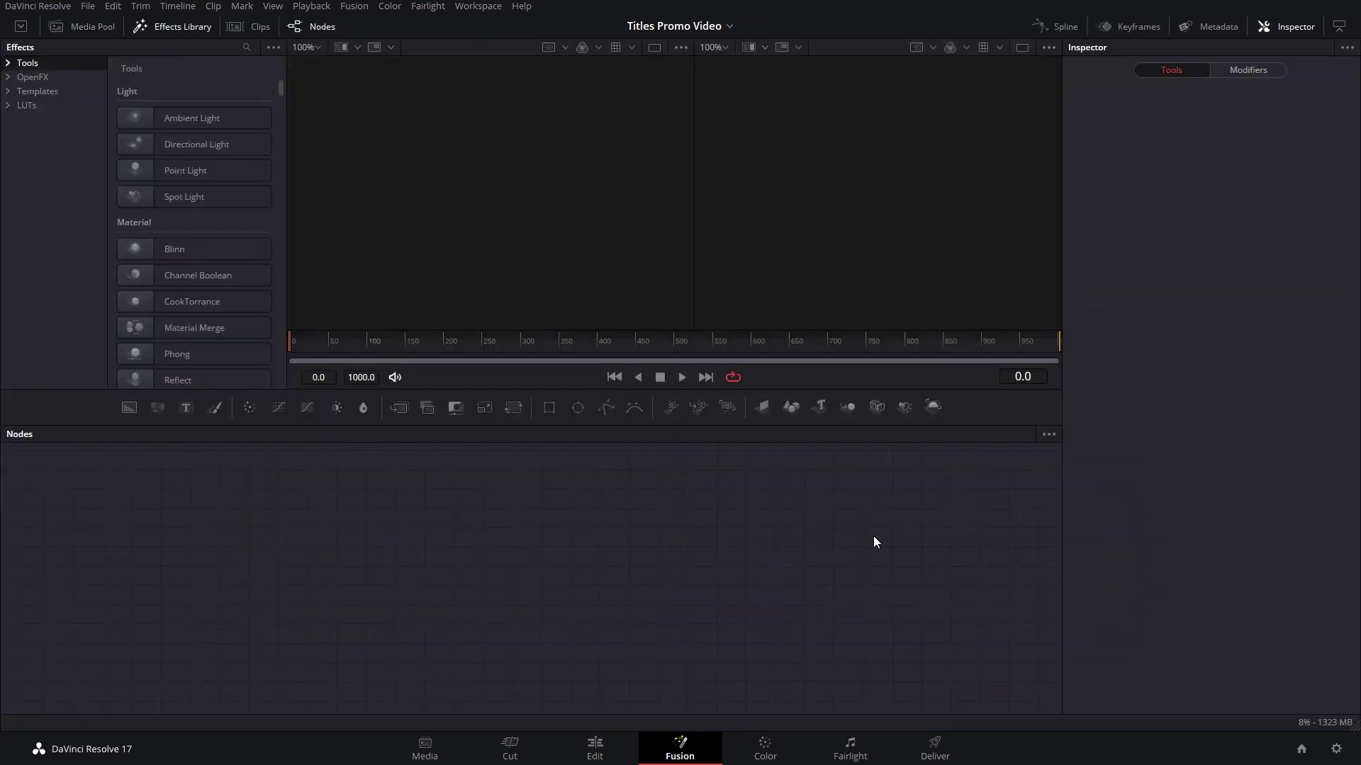
drag(874, 536, 818, 563)
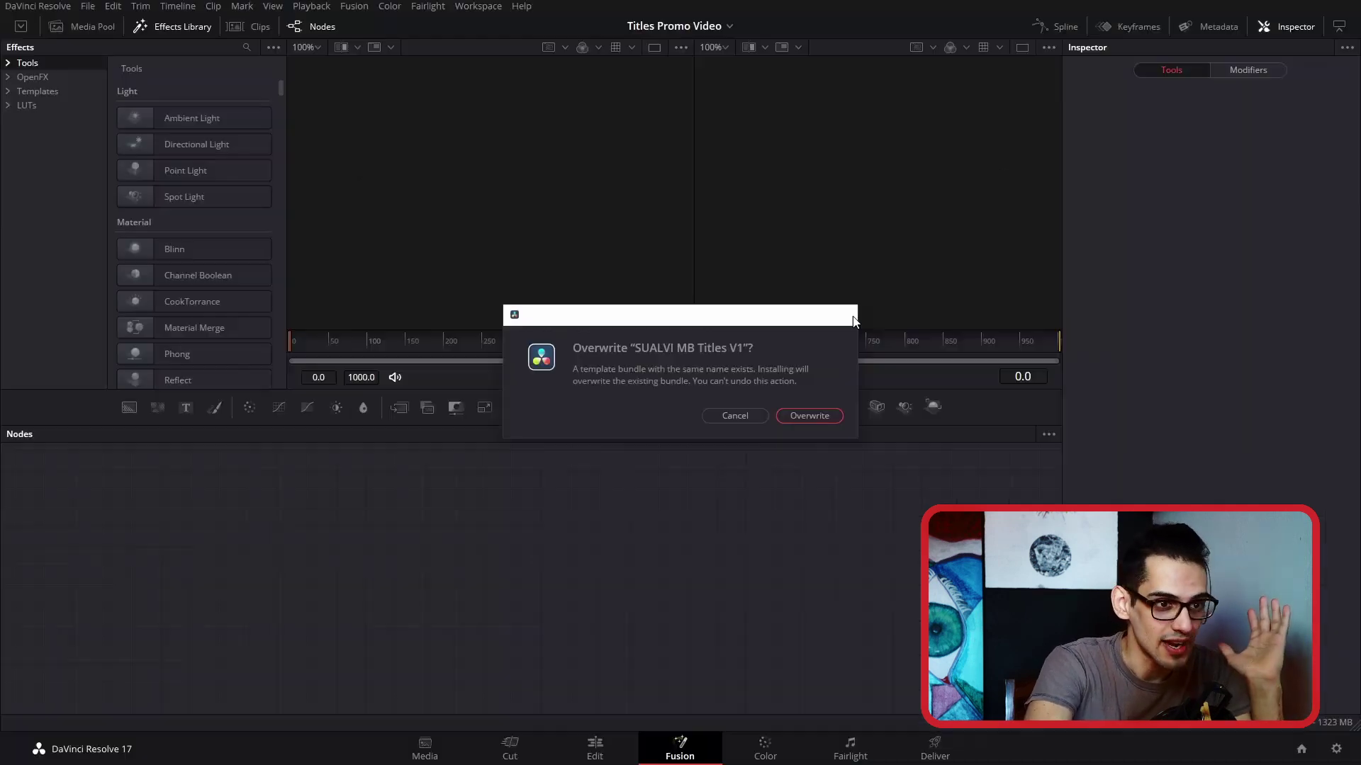
click(912, 384)
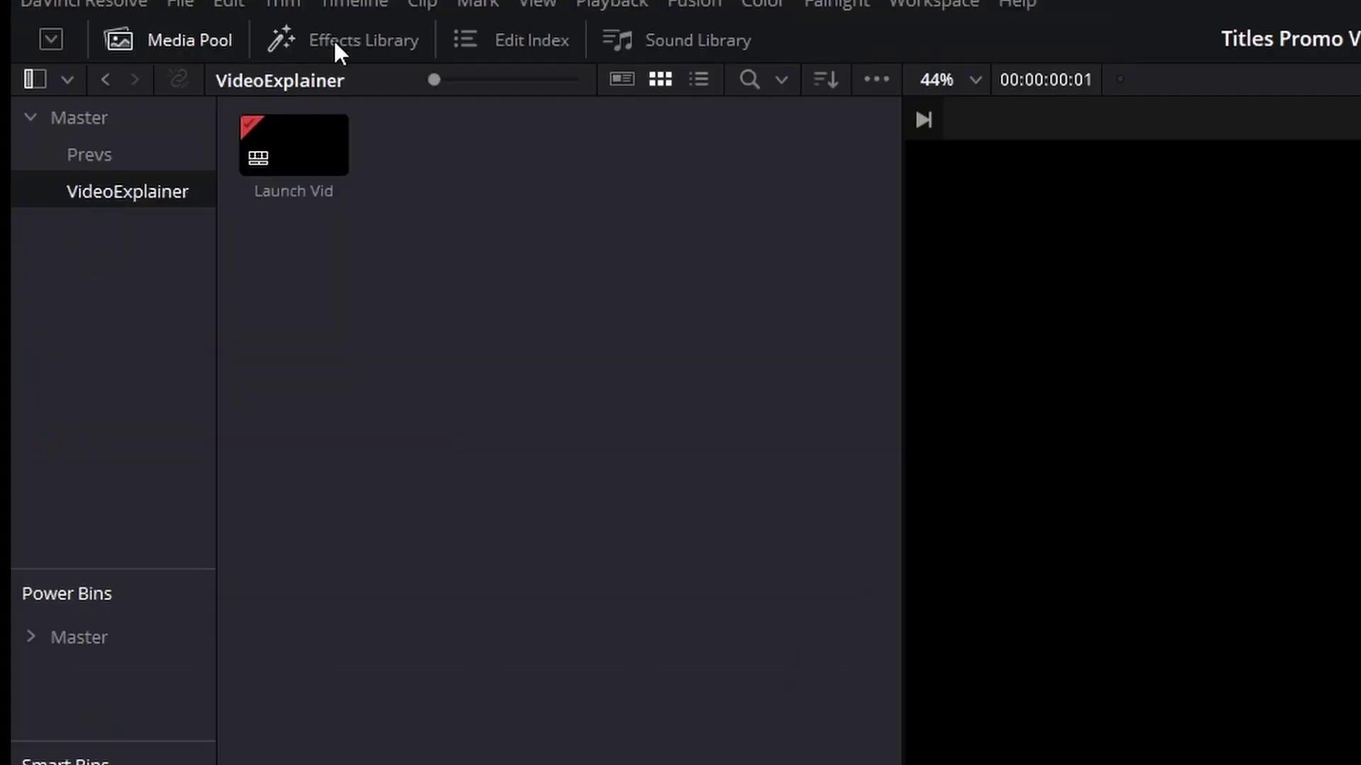
Filter the Titles library by 'mb' and browse the MB Titles Pack Fusion Titles
click(353, 42)
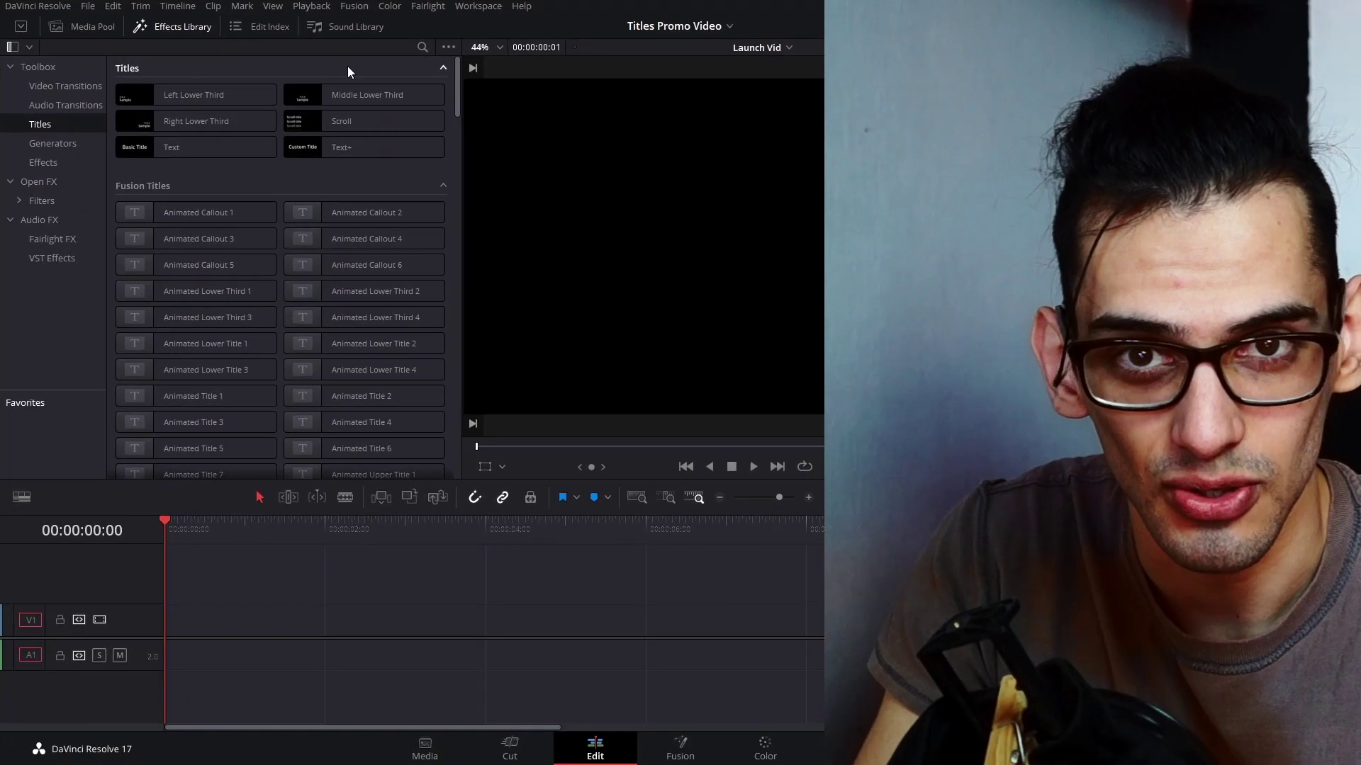
click(426, 48)
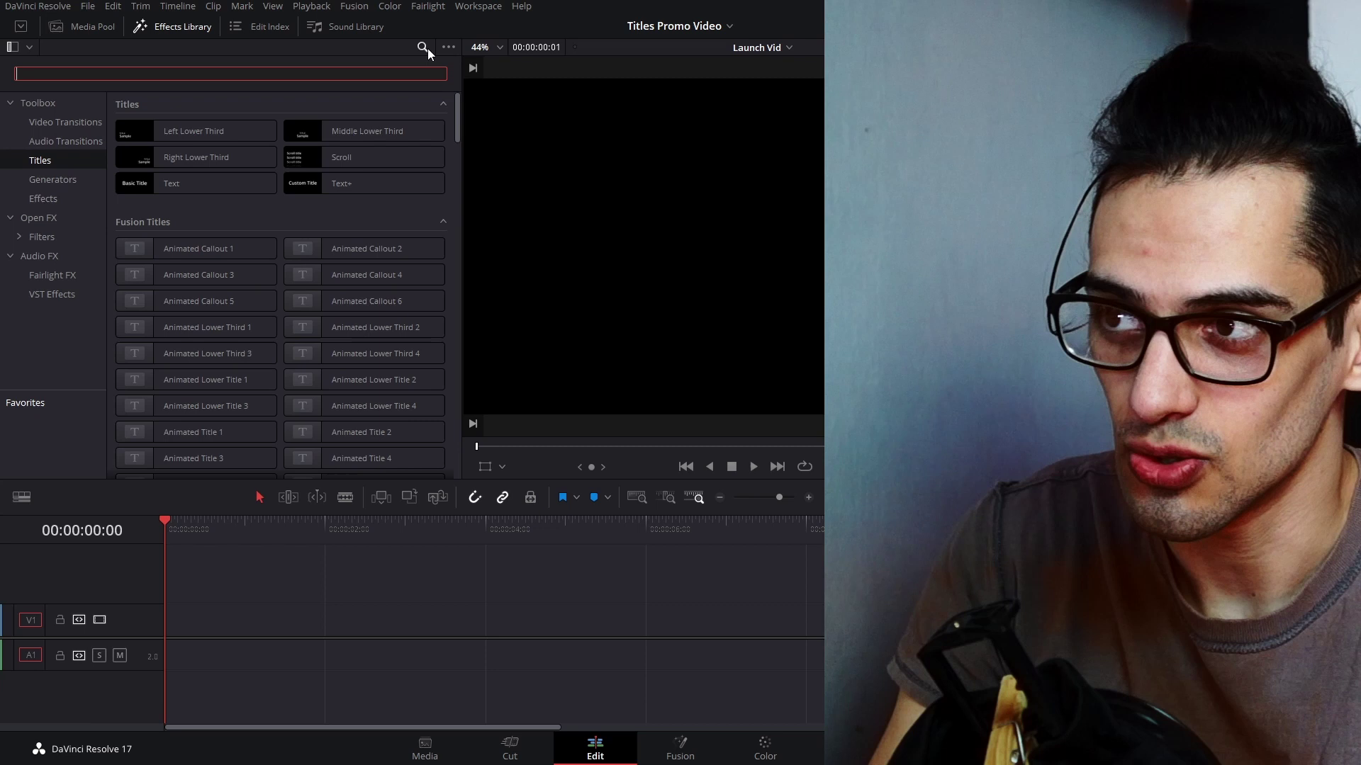
text(mb)
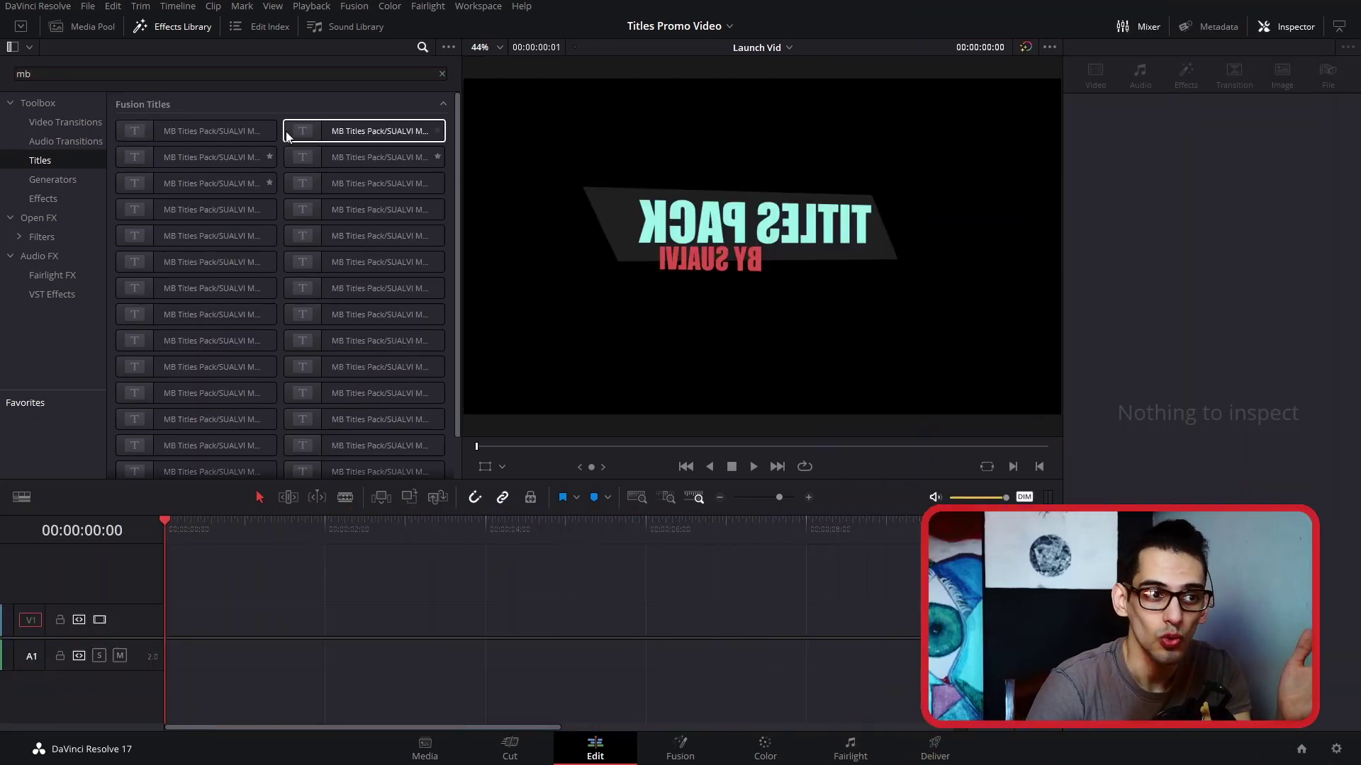
click(136, 162)
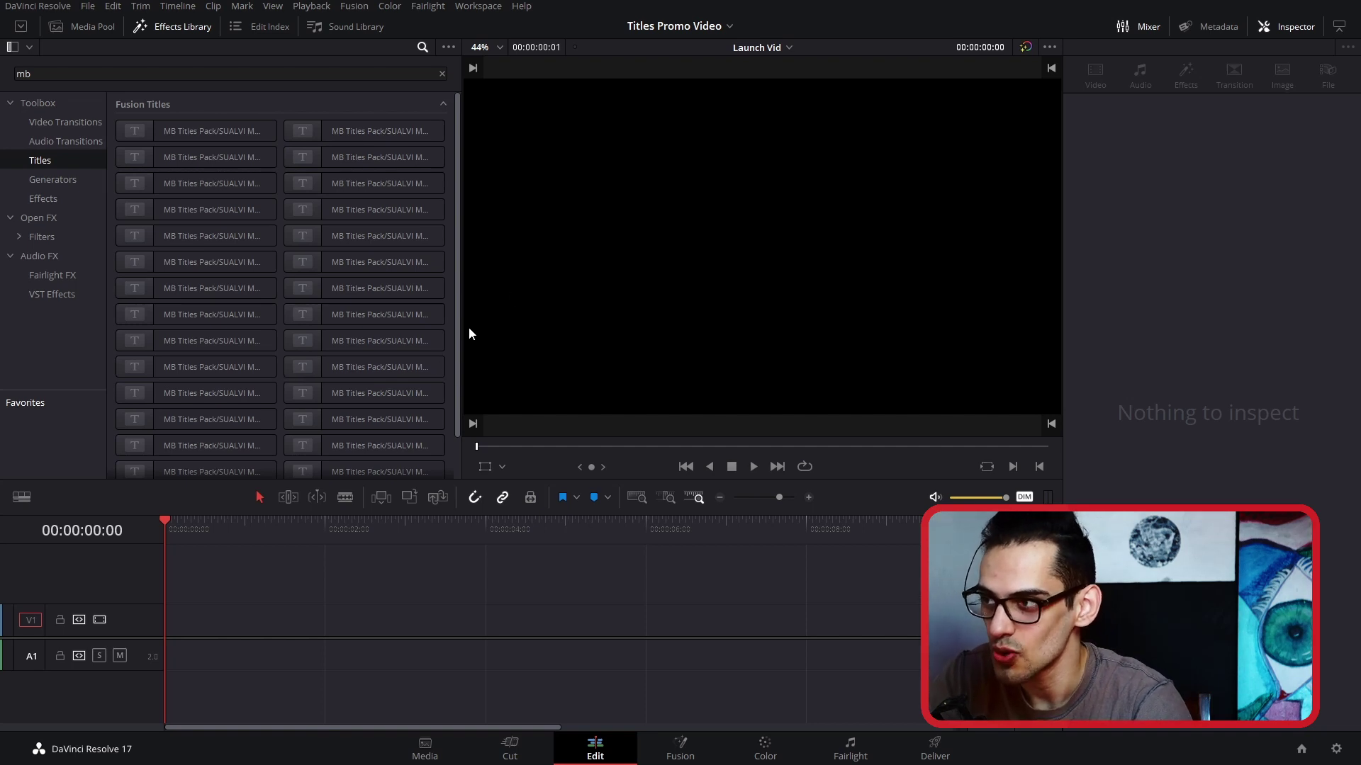
scroll(358, 424, down, 1)
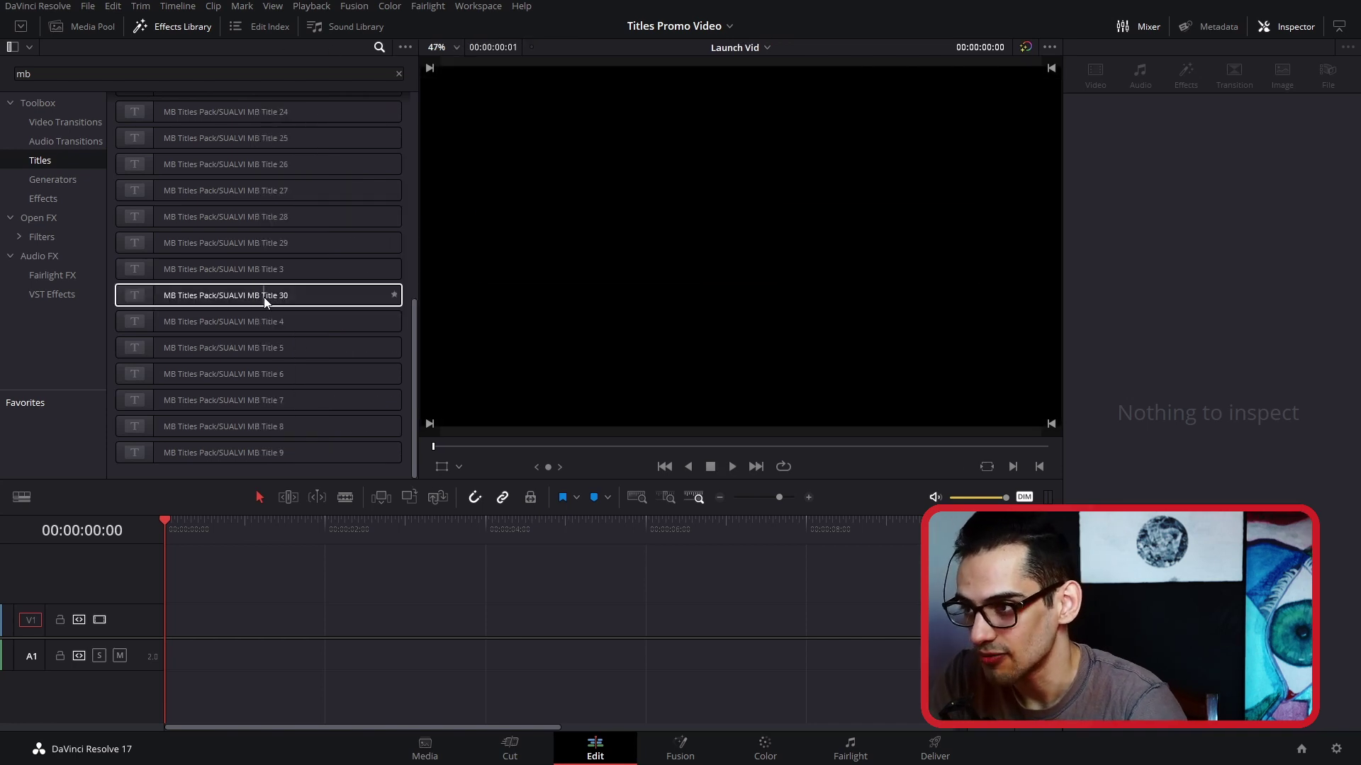
Place MB Title 30 on track V1 and view it at 00:00:01:17
mouse_move(264, 297)
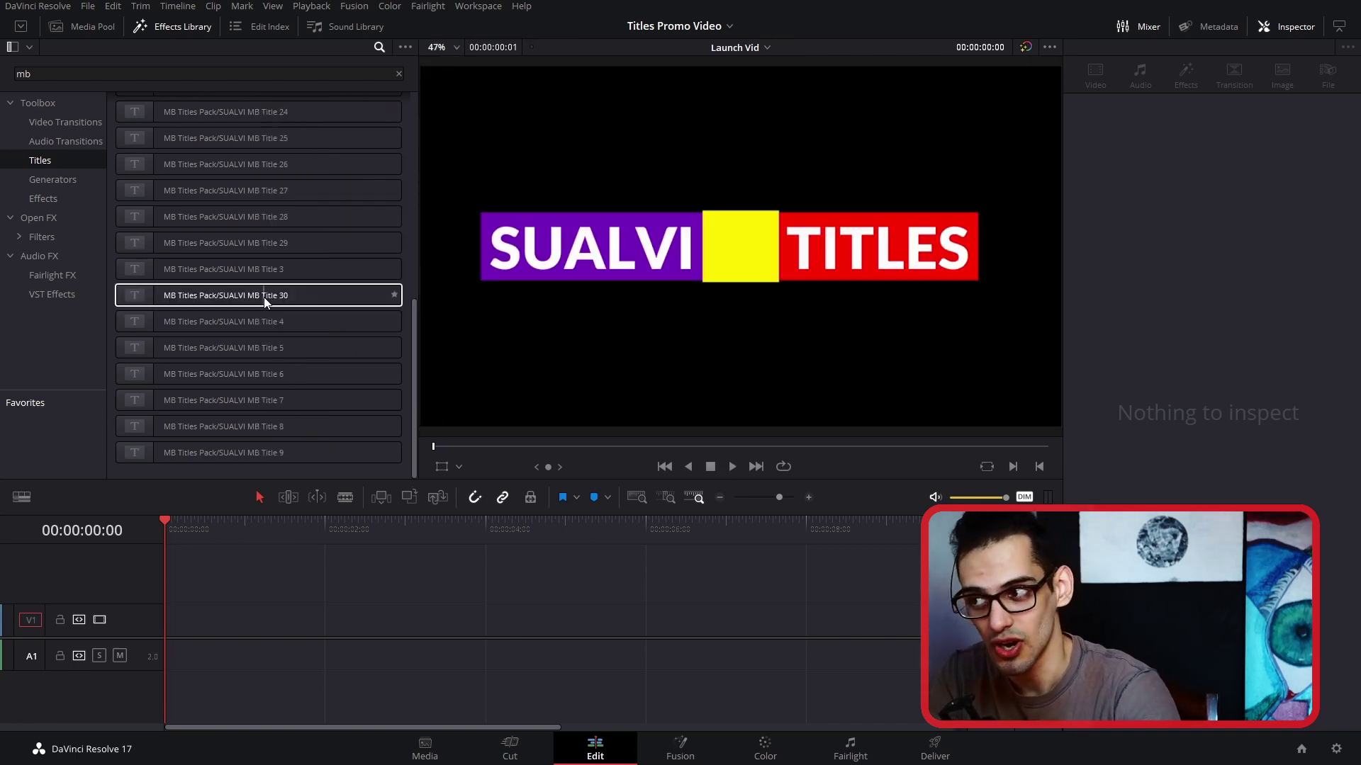
drag(264, 297, 170, 623)
drag(208, 532, 300, 533)
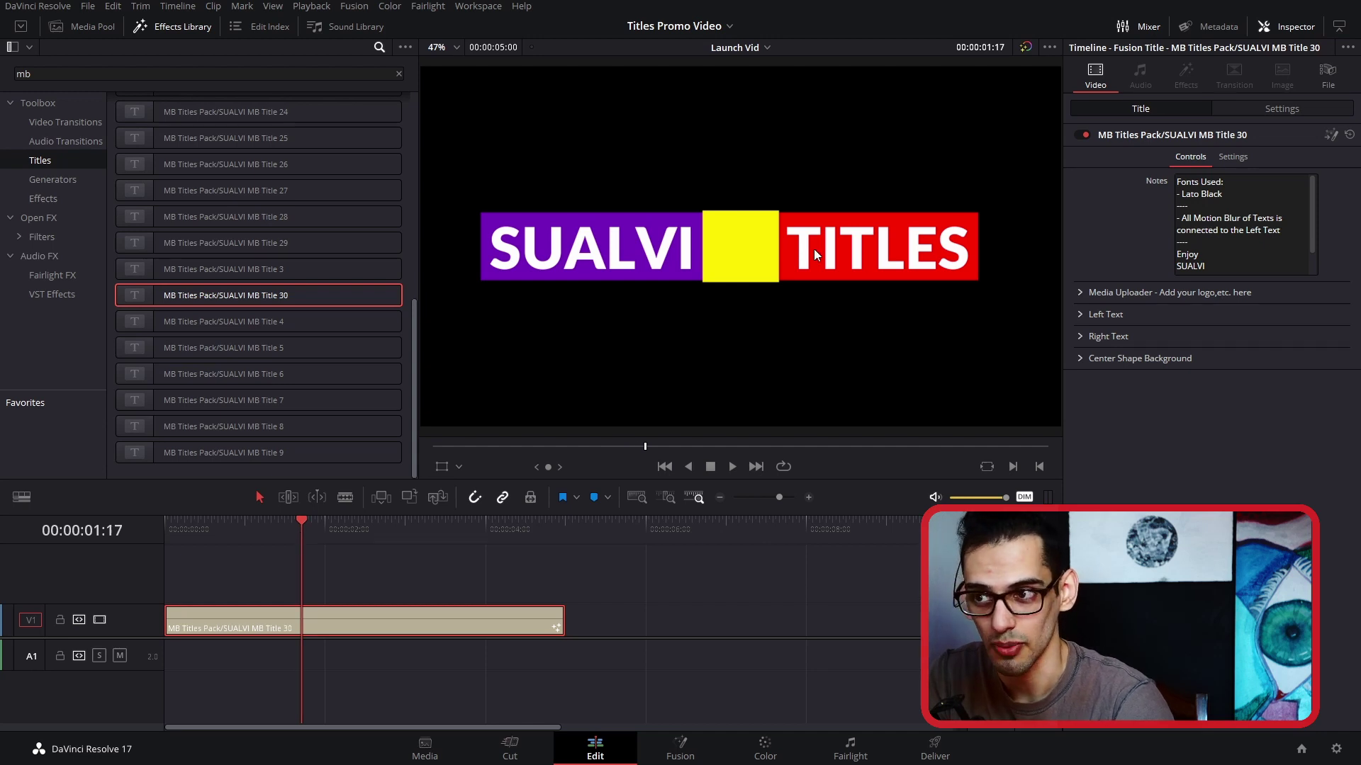
Load the New Temporary Logo Circle image as the title's logo via Media Uploader
click(1079, 291)
click(1207, 328)
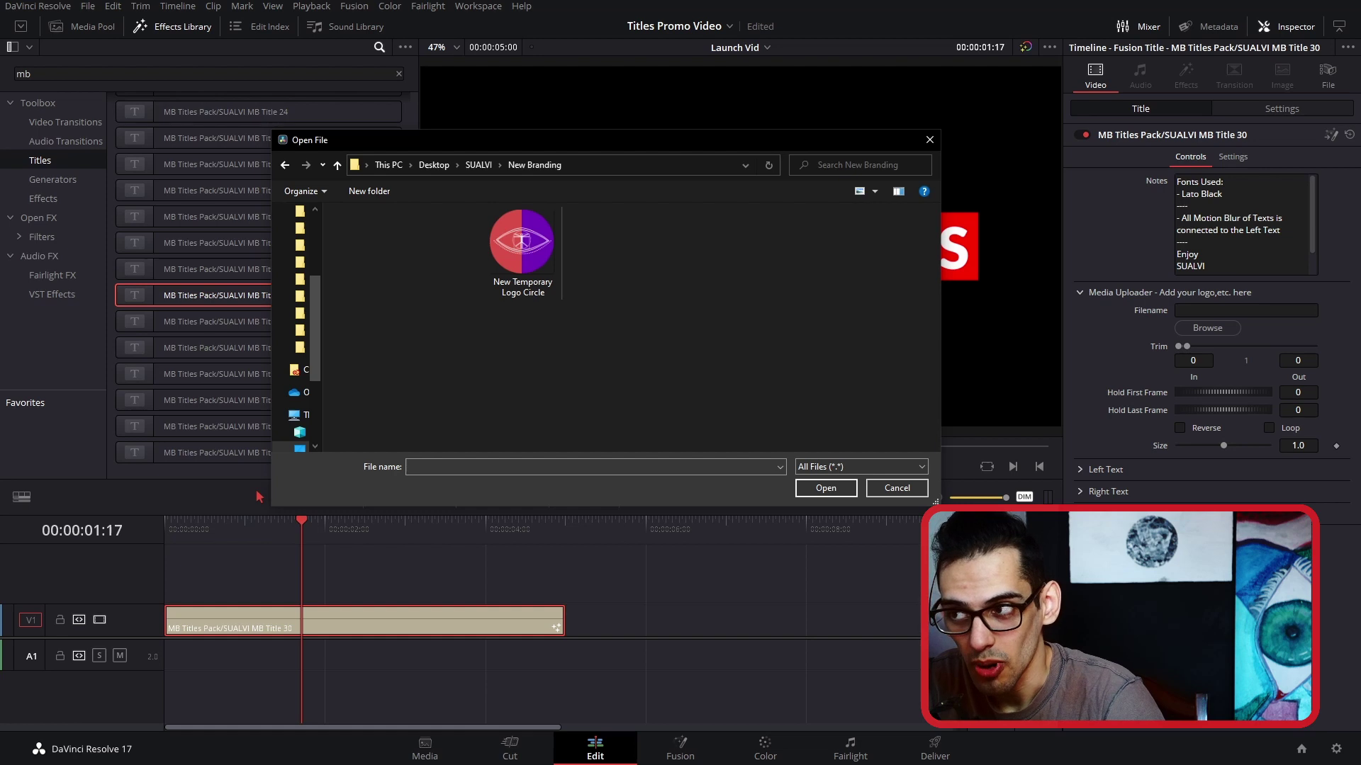
click(538, 262)
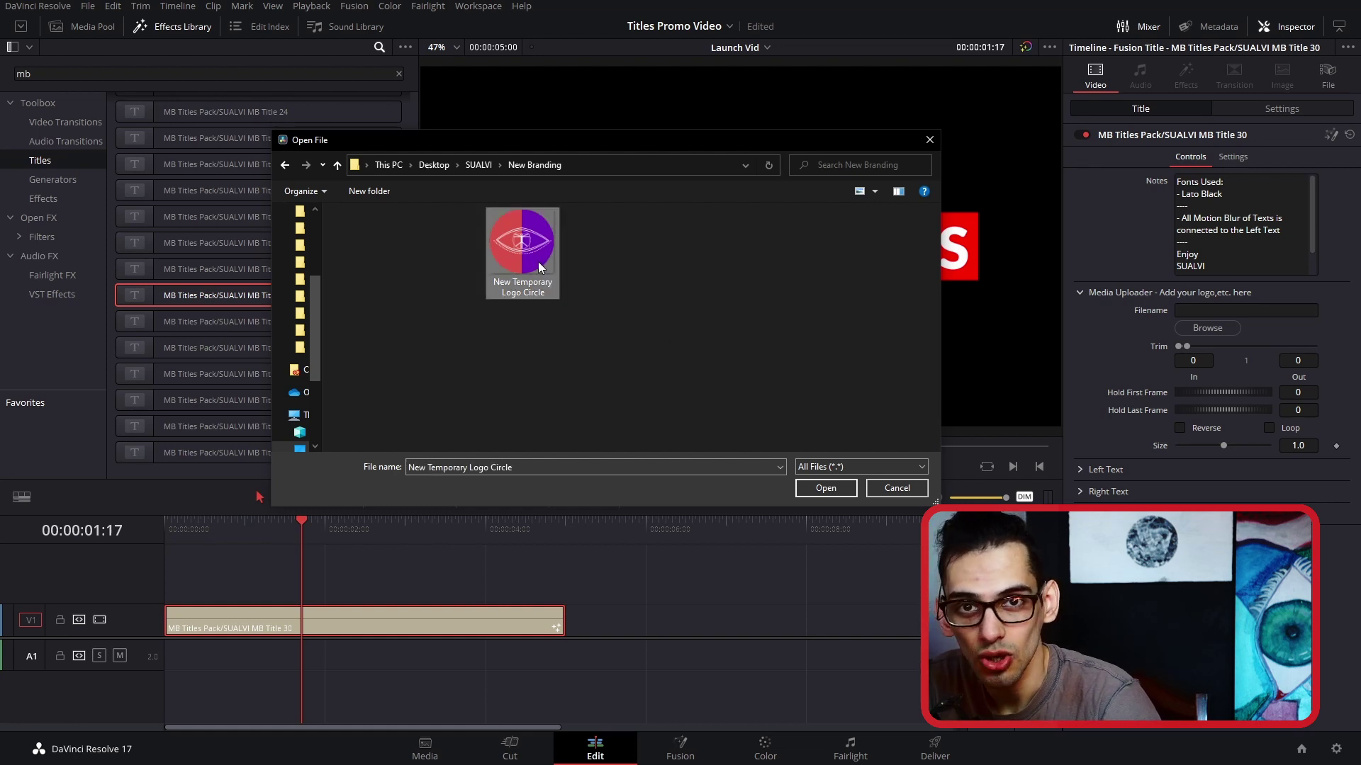
double_click(538, 262)
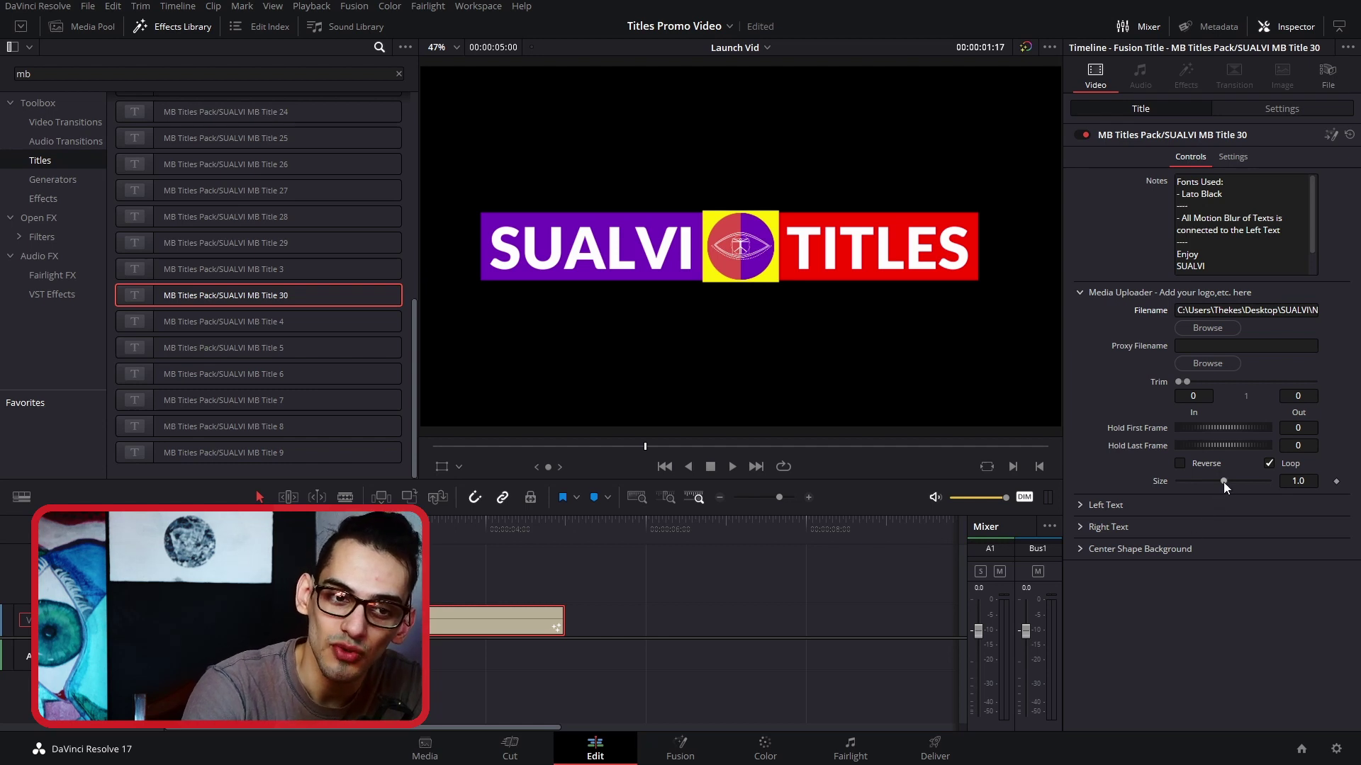
Shrink the centre logo to 0.84 and replace the left text 'SUALVI' with 'textnow'
drag(1220, 486, 1219, 495)
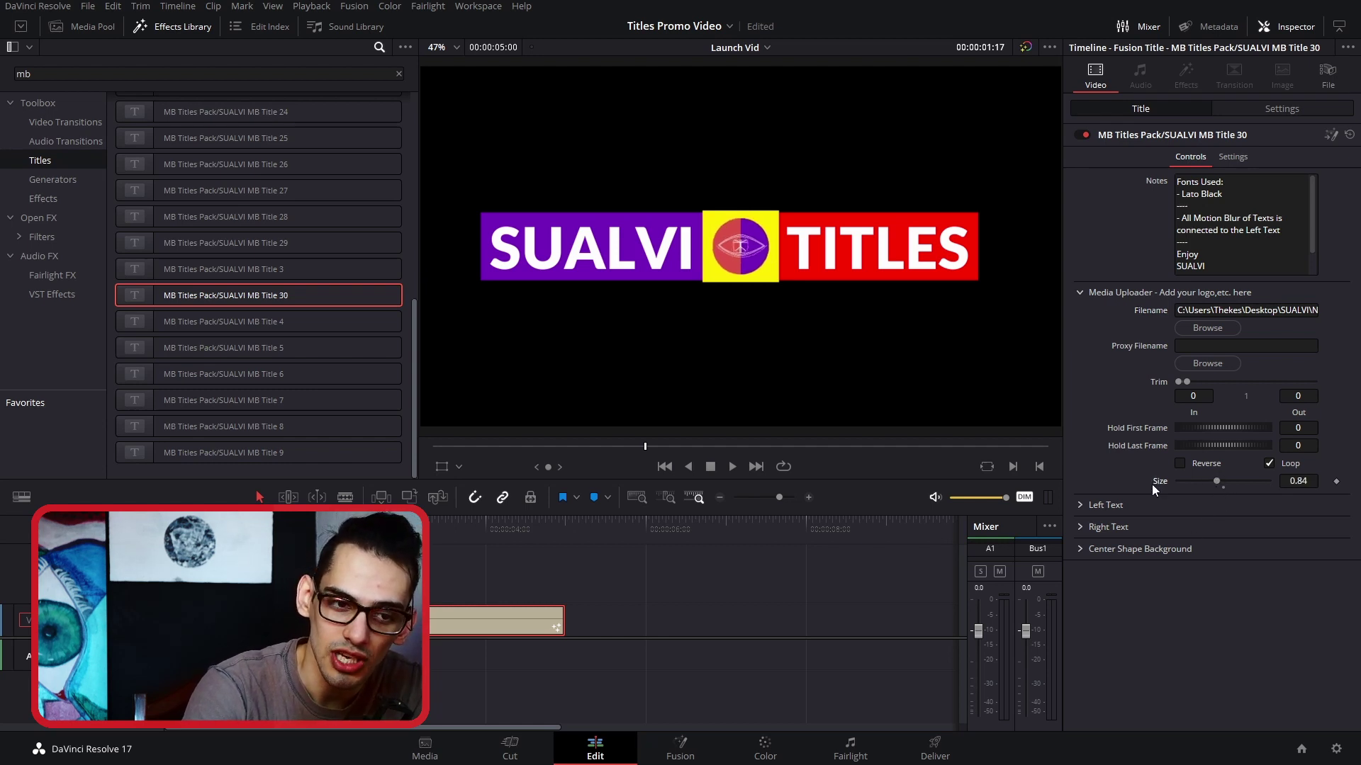
click(1086, 505)
scroll(1088, 503, down, 3)
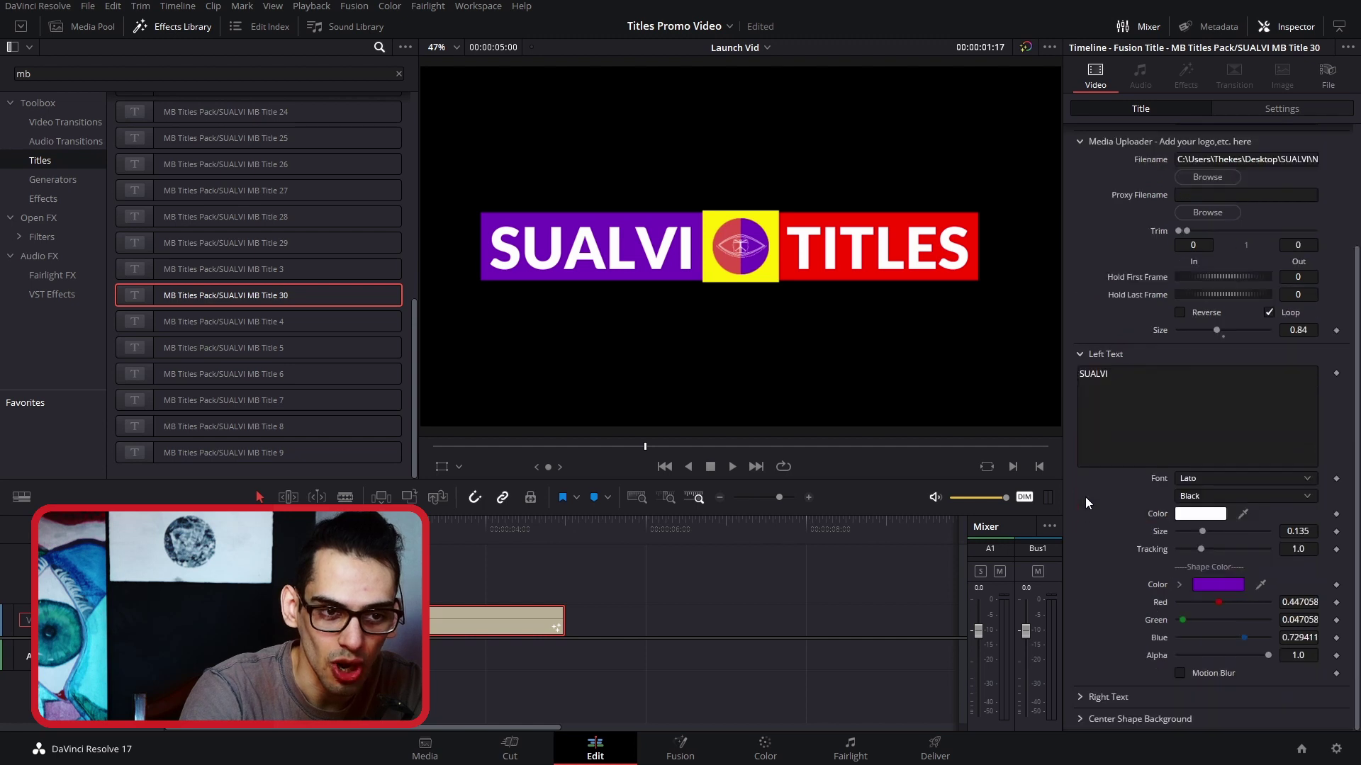
click(1151, 400)
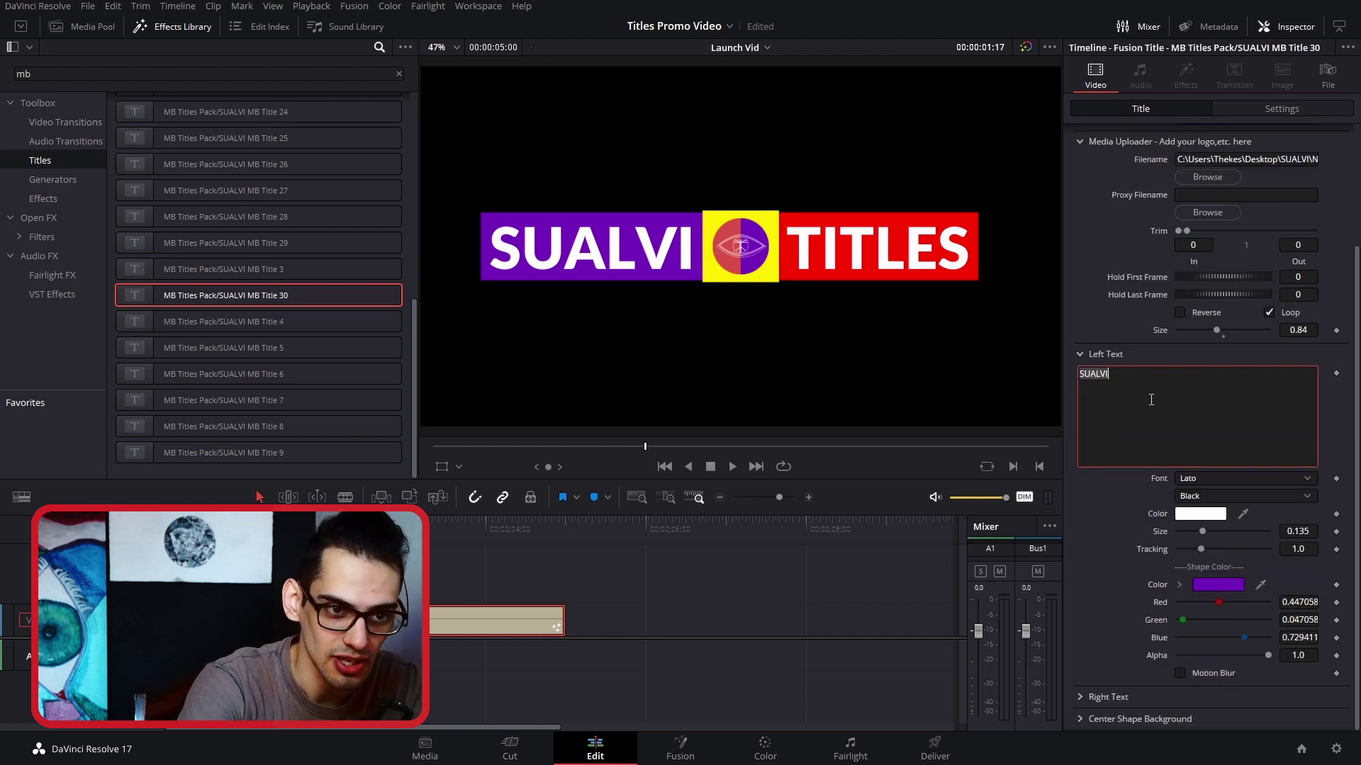
key(ctrl+a)
text(textn)
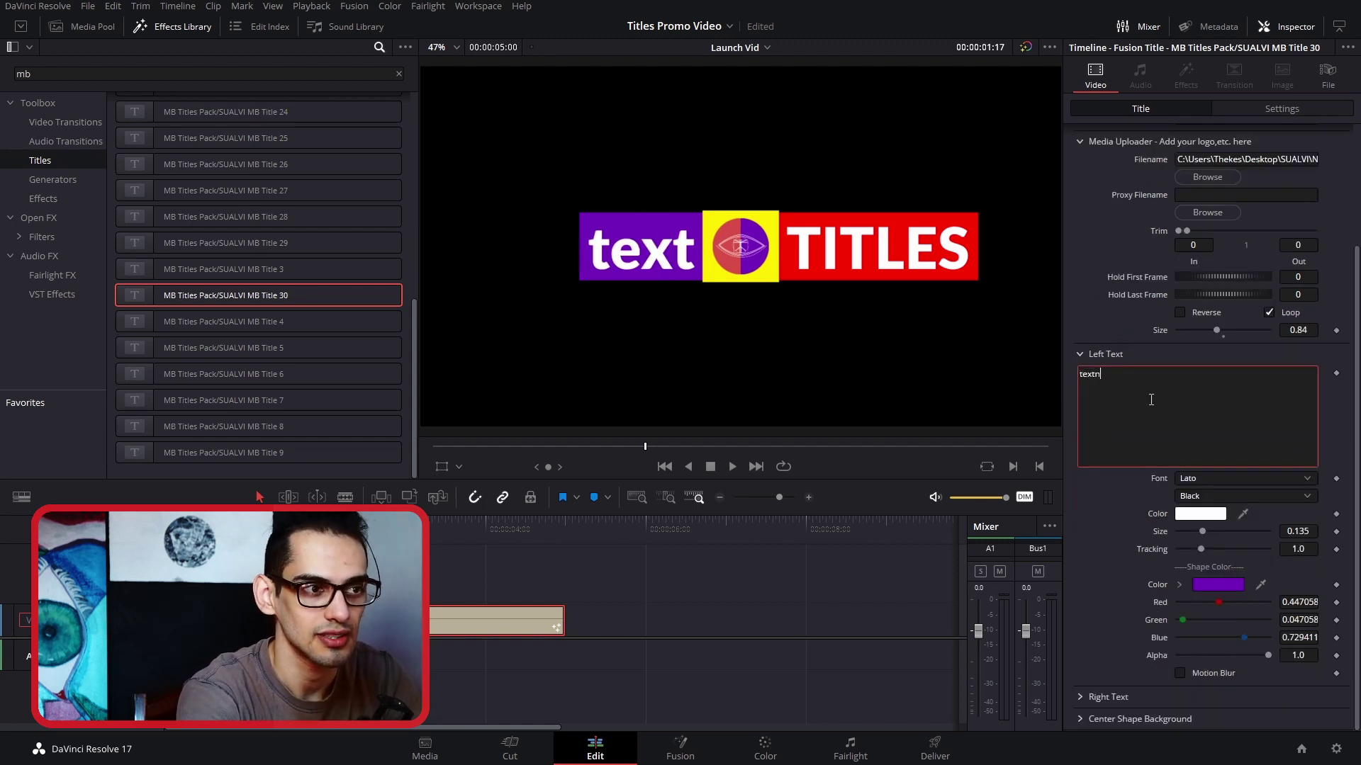
text(ow)
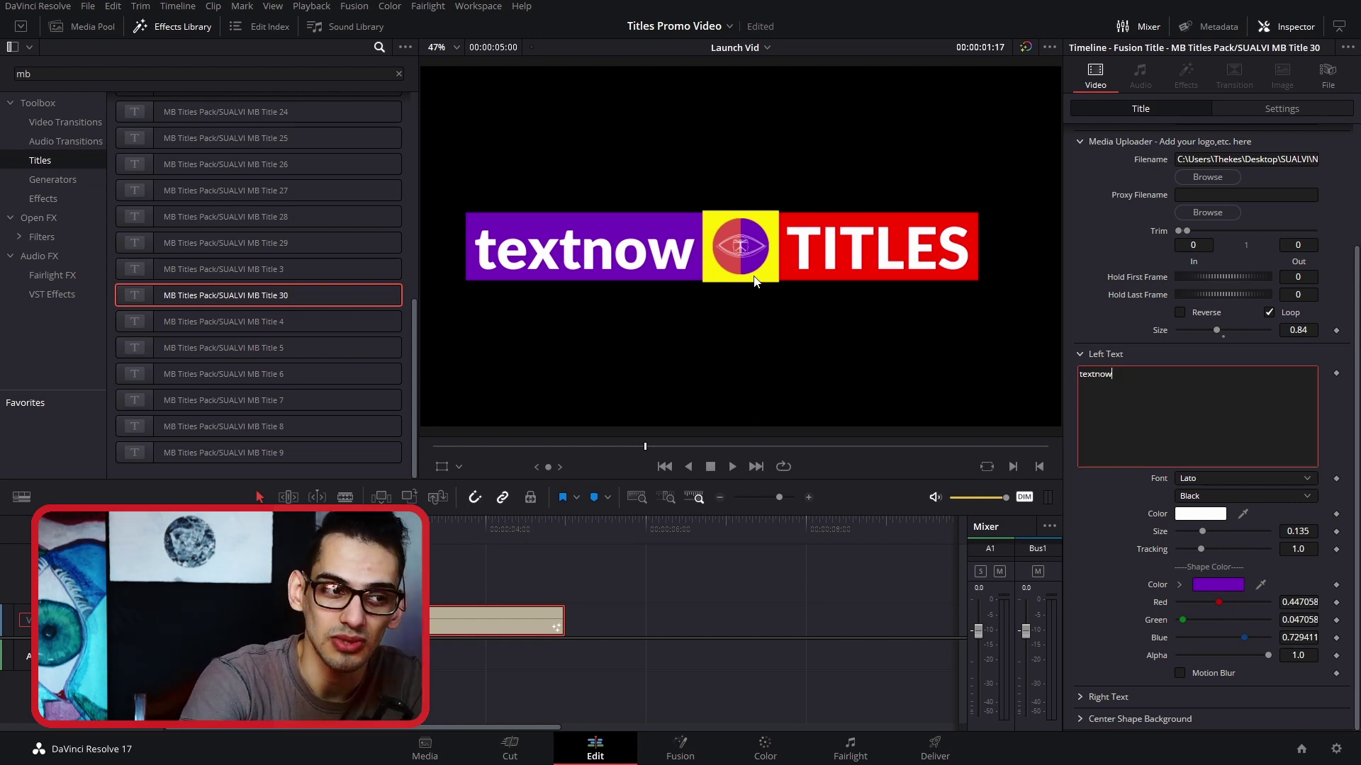
Adjust the left text's font and reduce its size in the purple bar
click(1266, 480)
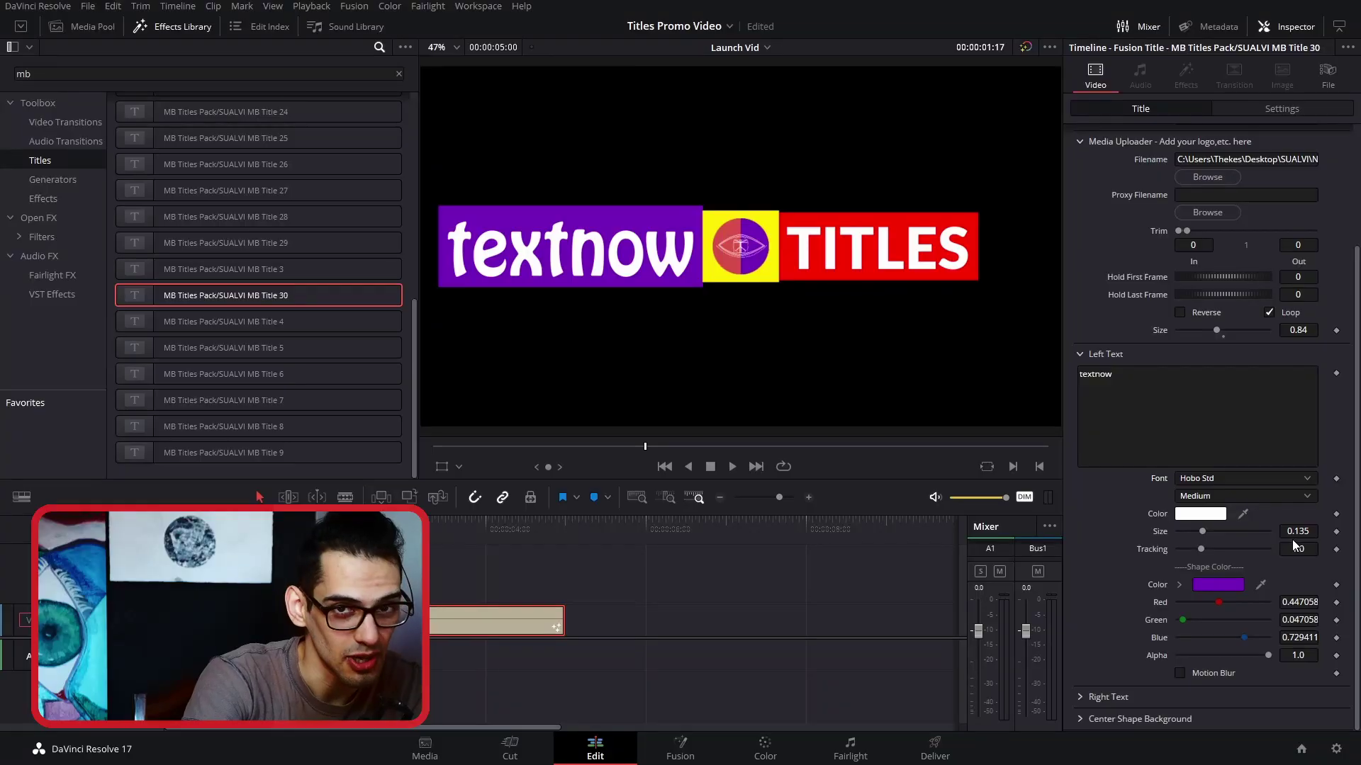
drag(1308, 536, 1273, 527)
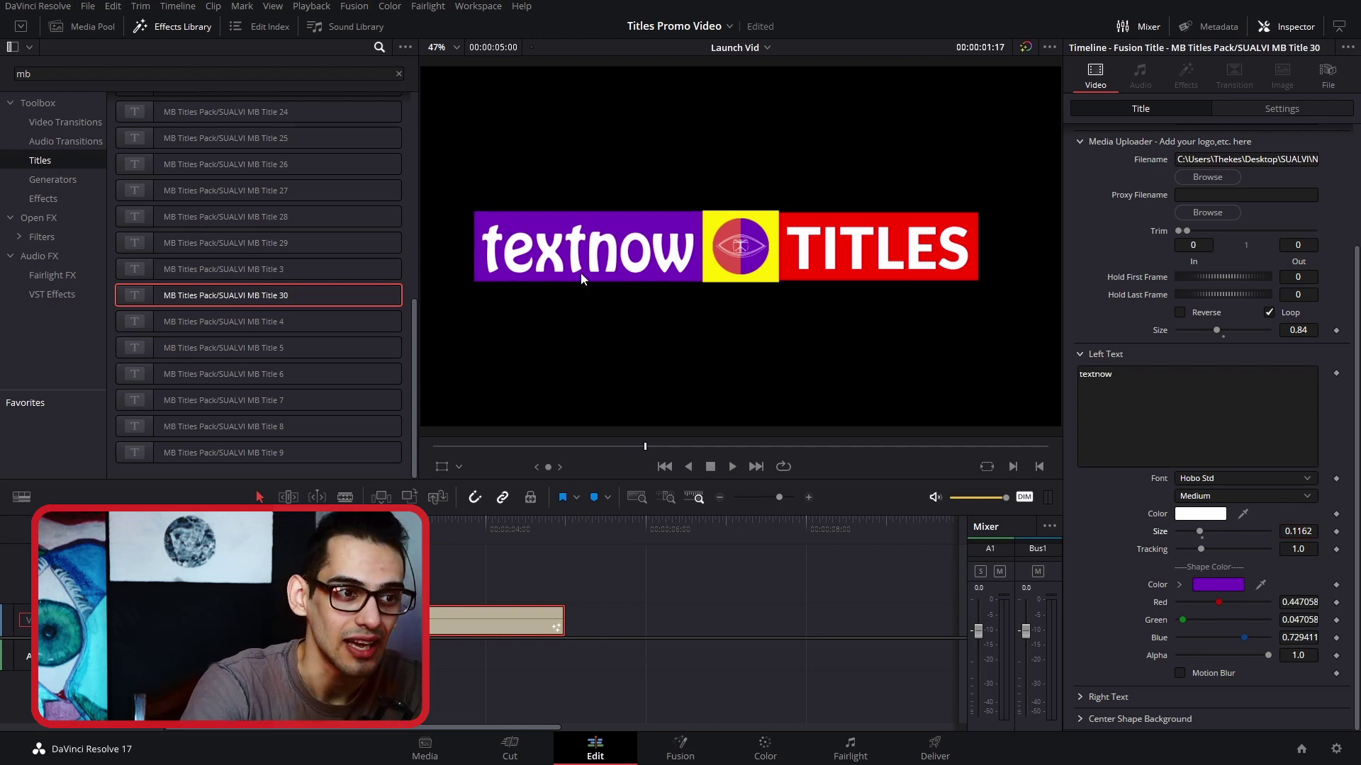
drag(1301, 535, 1293, 535)
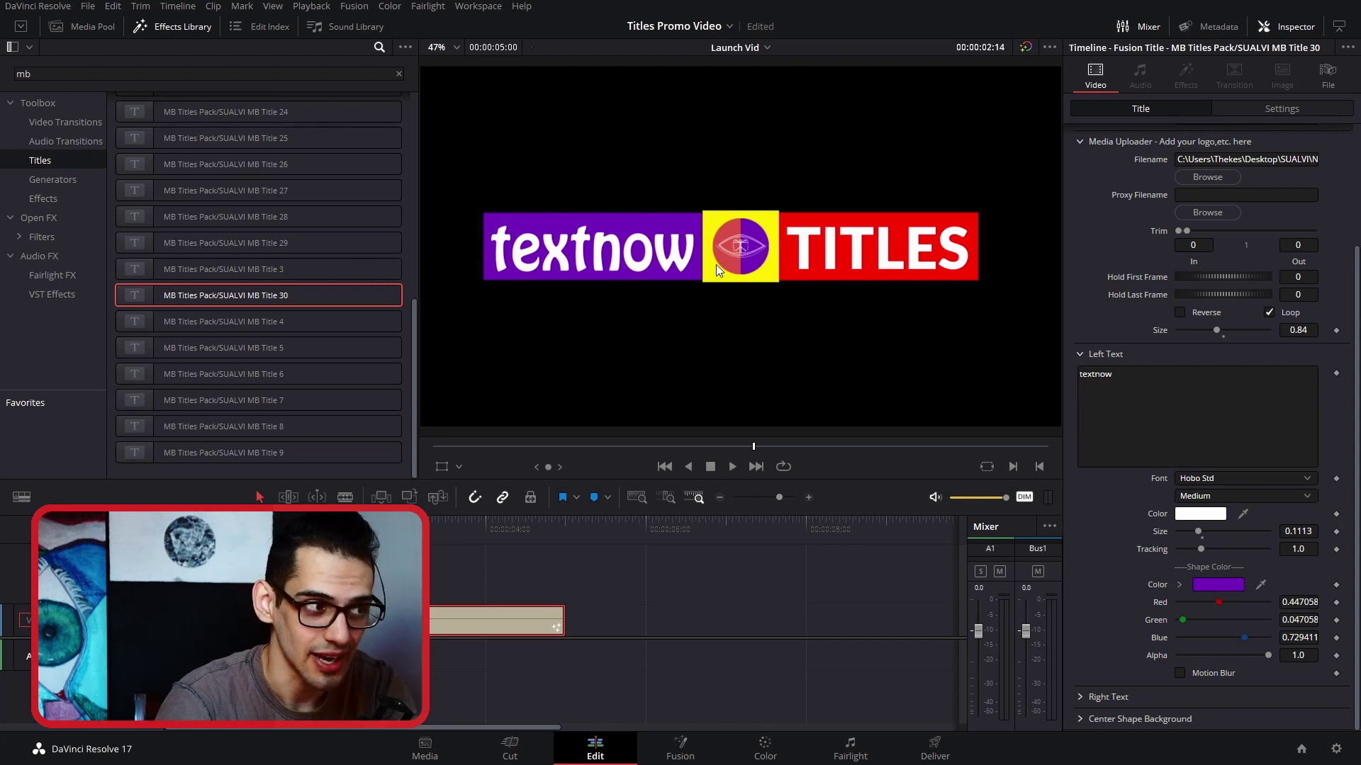
Delete the MB Title 30 clip from the Launch Vid timeline
key(Delete)
scroll(328, 282, up, 4)
scroll(250, 279, down, 2)
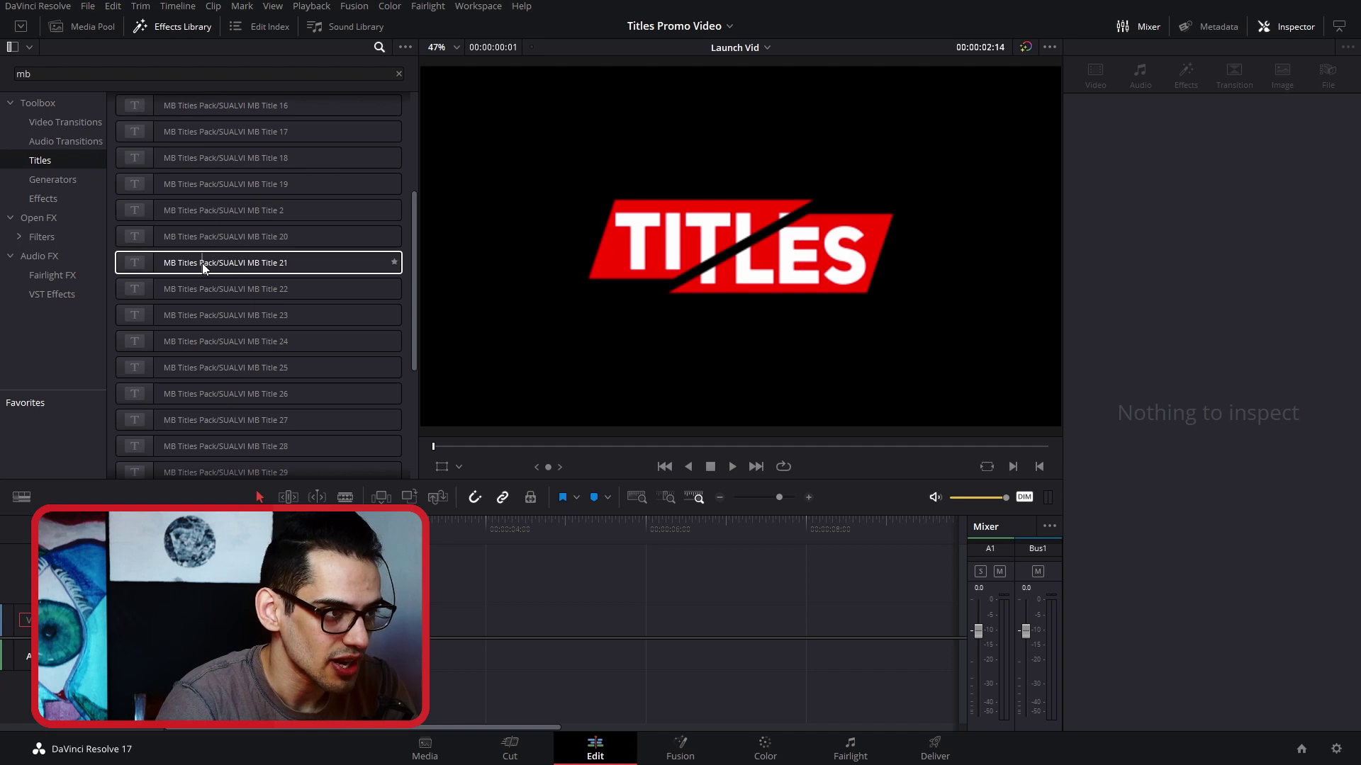
Drop MB Title 22 onto track V1 and expand its Main Text settings in the Inspector
drag(213, 289, 362, 334)
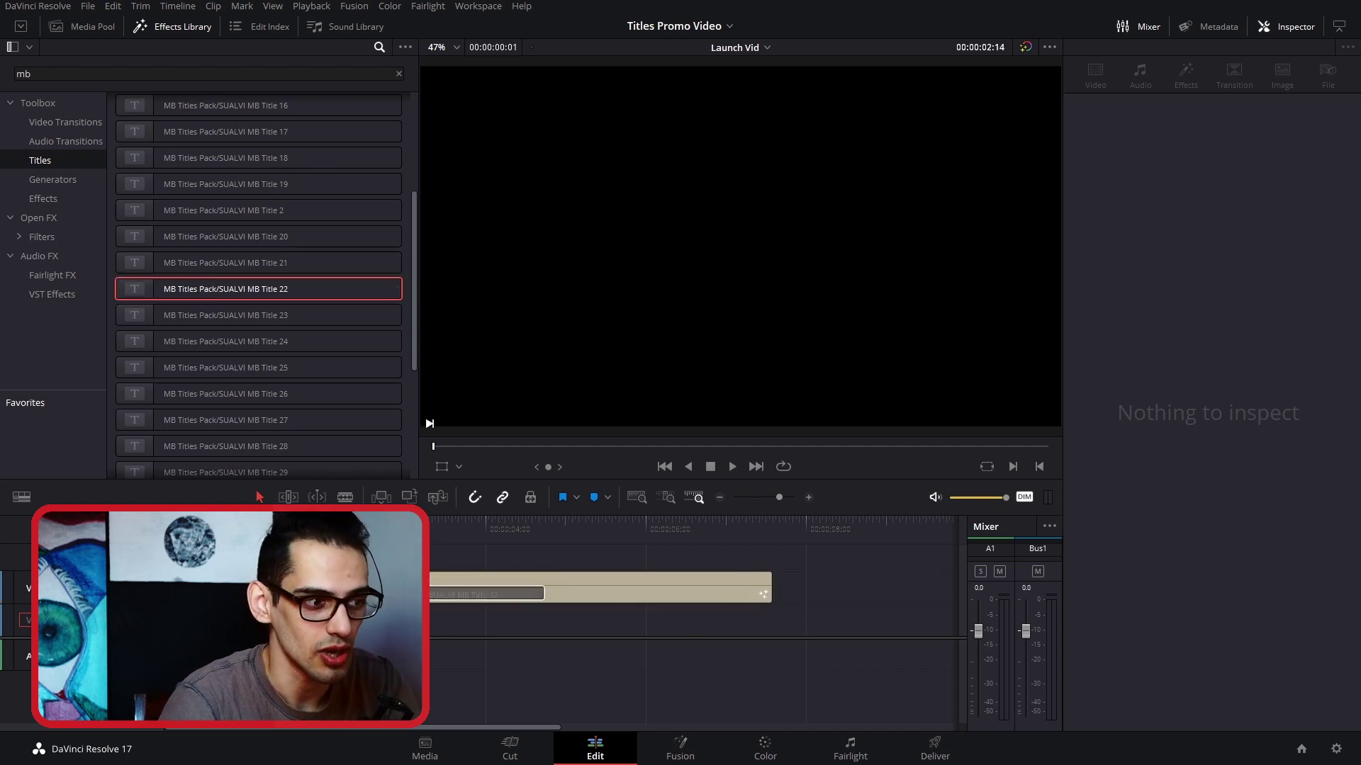
drag(489, 594, 489, 621)
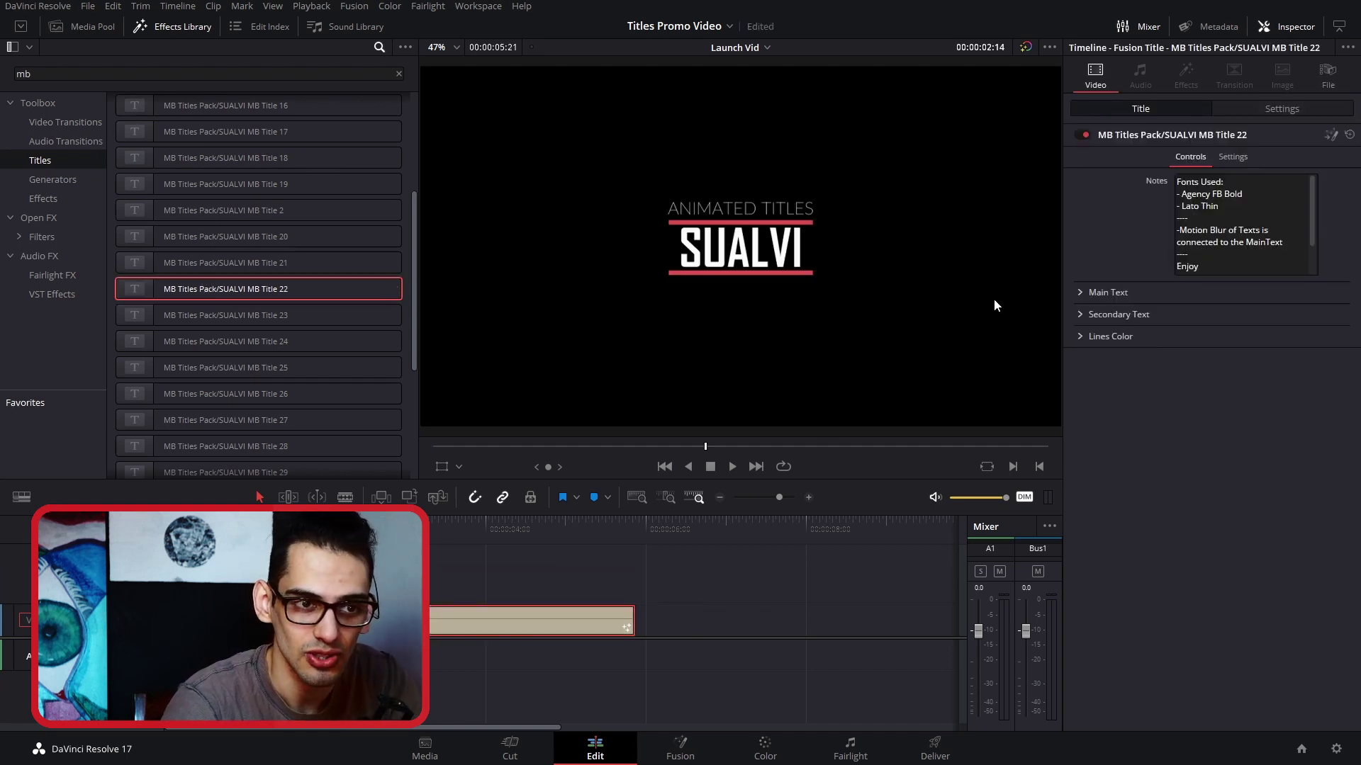
click(1087, 293)
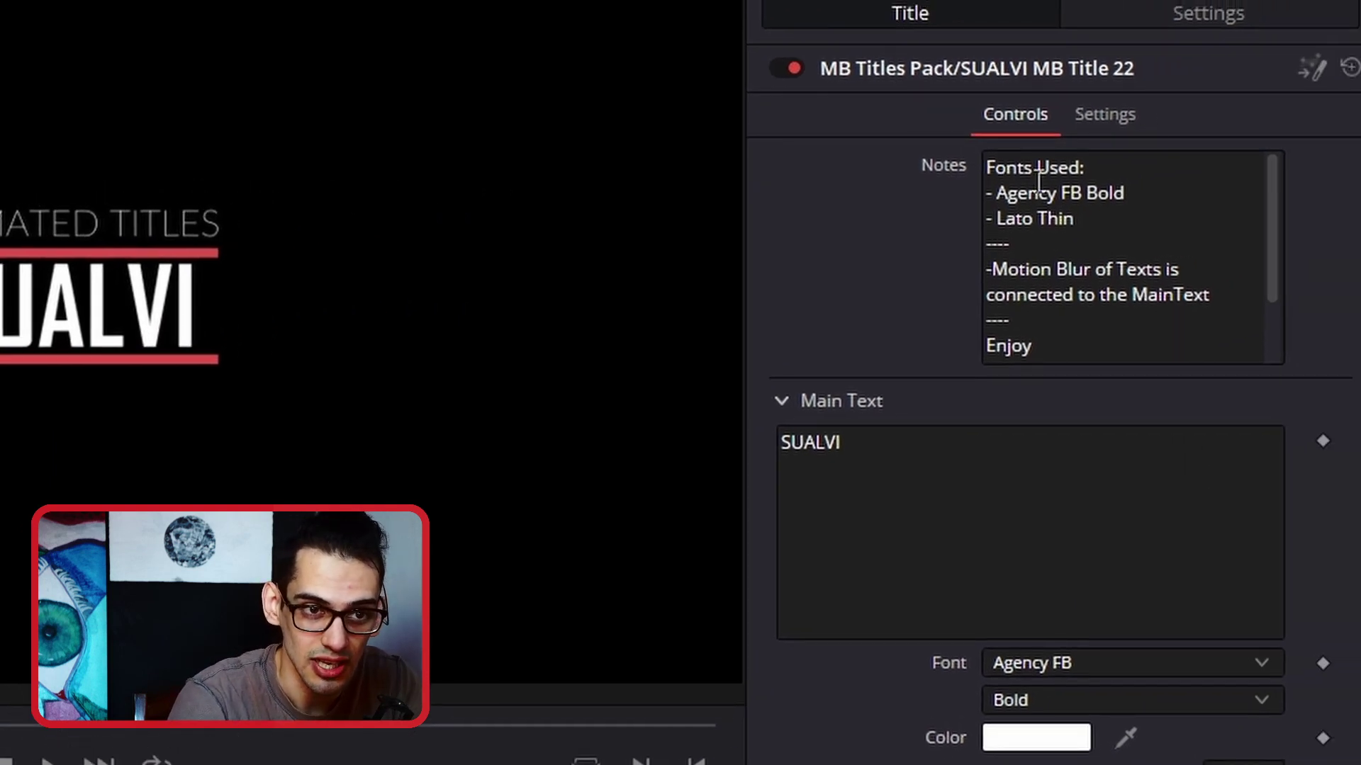
scroll(1038, 180, down, 1)
scroll(1038, 180, up, 1)
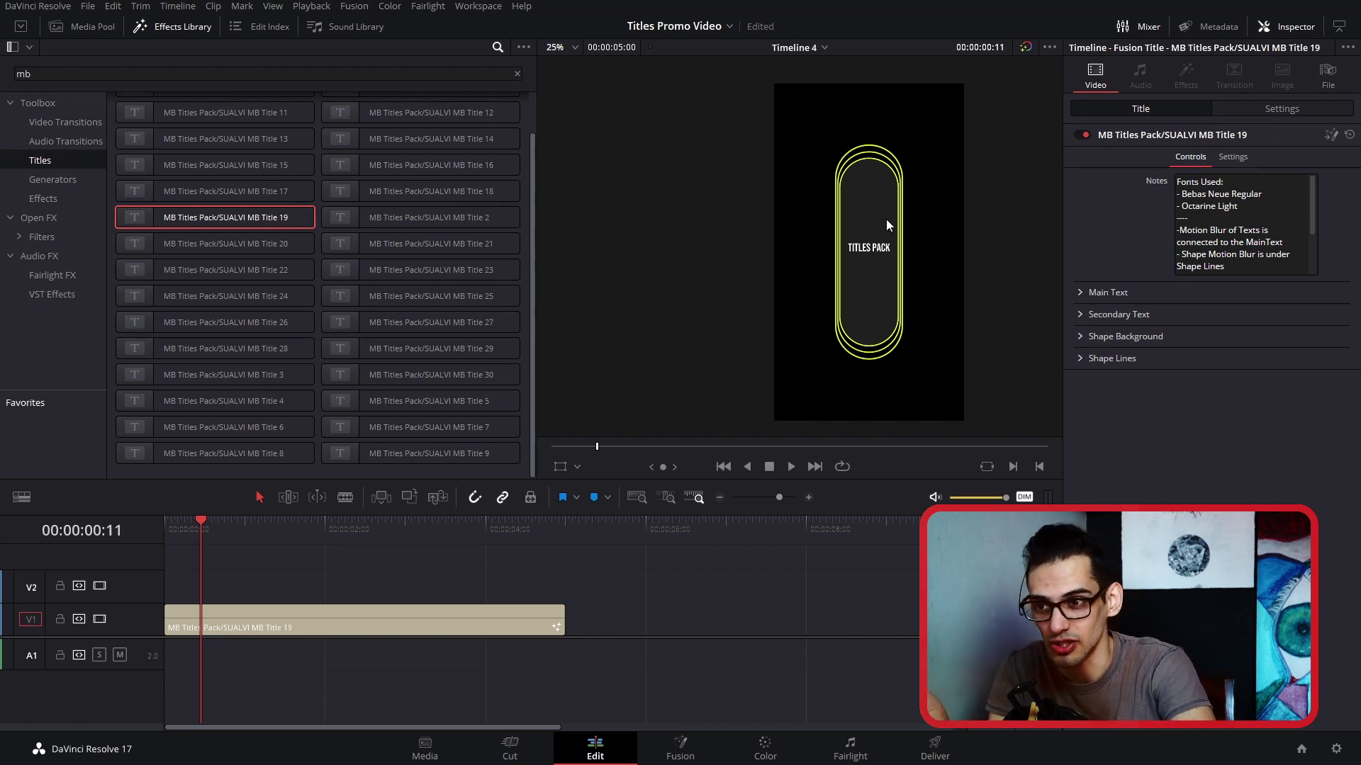
In Launch Vid, turn the MB Title 19 clip on V2 into Compound Clip 1
click(307, 537)
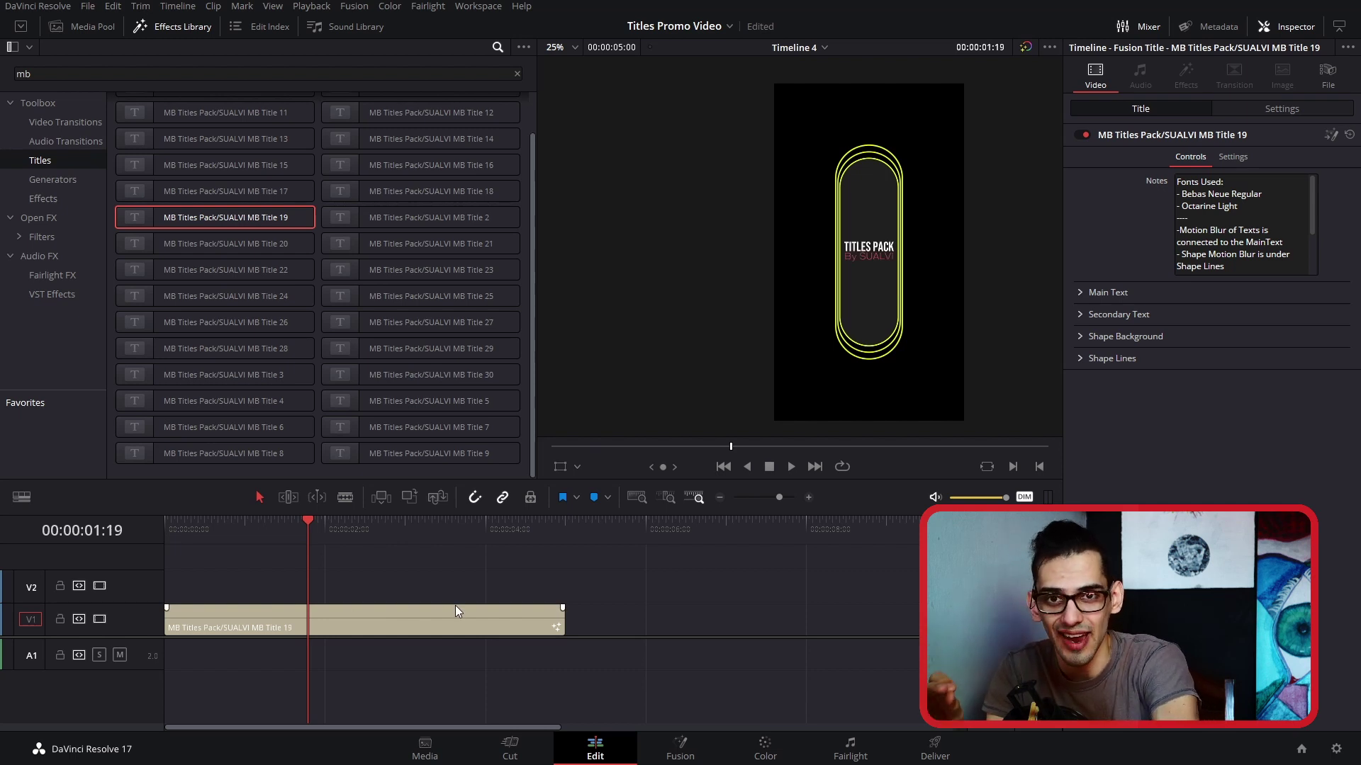
click(79, 28)
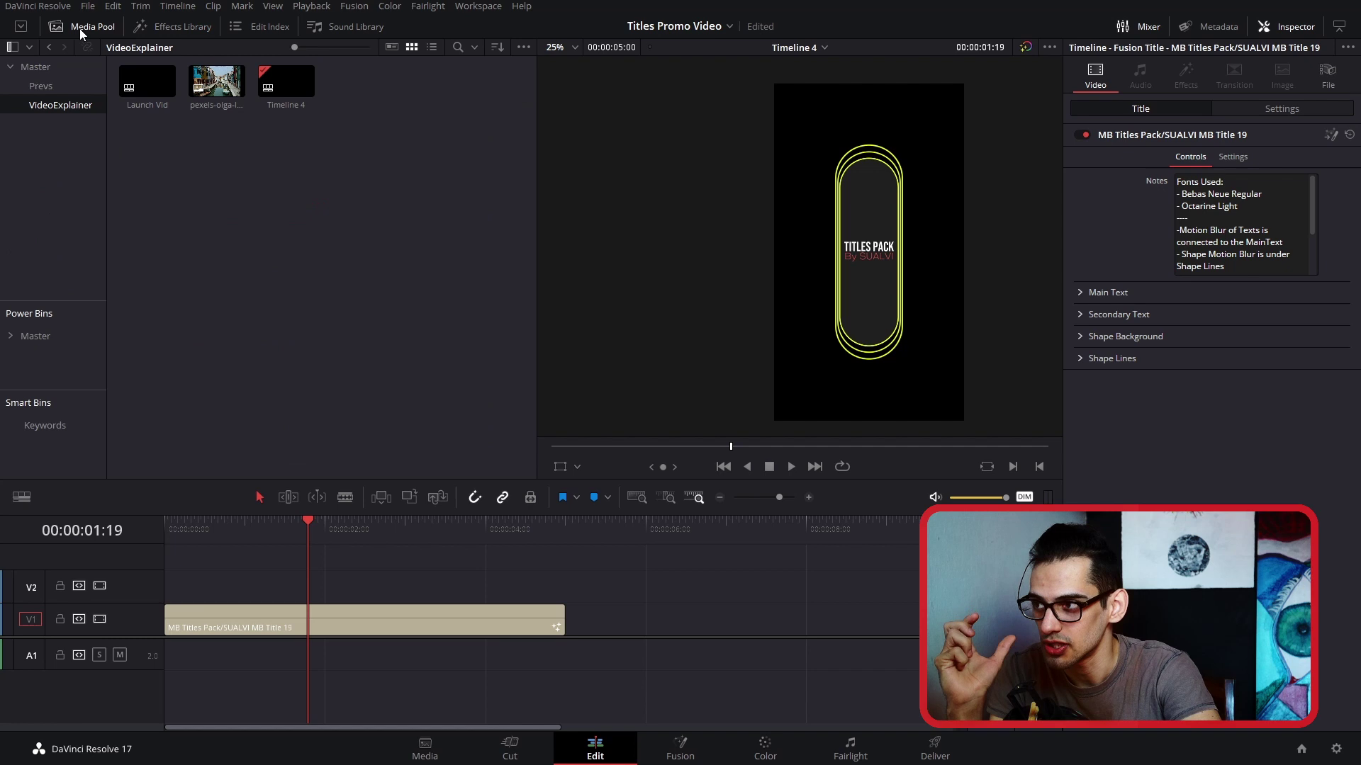
double_click(151, 93)
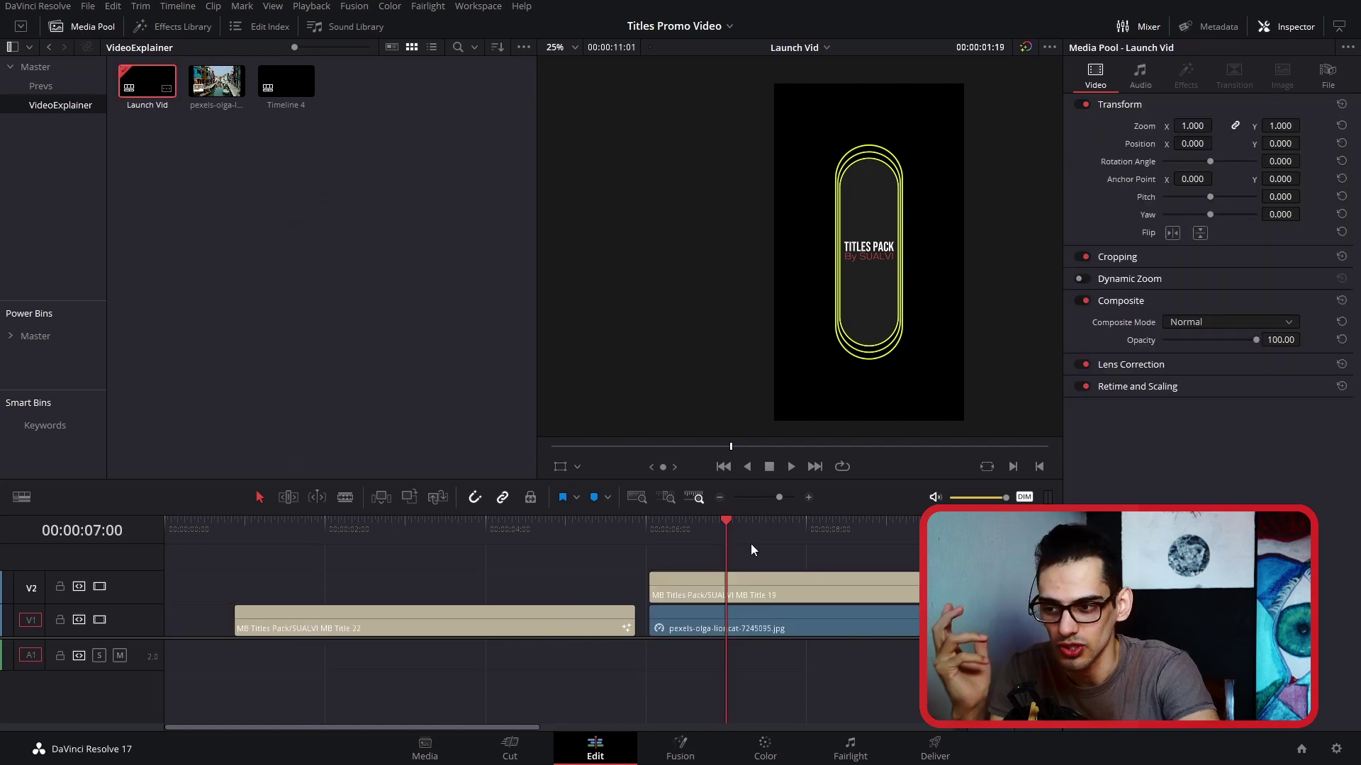
click(603, 581)
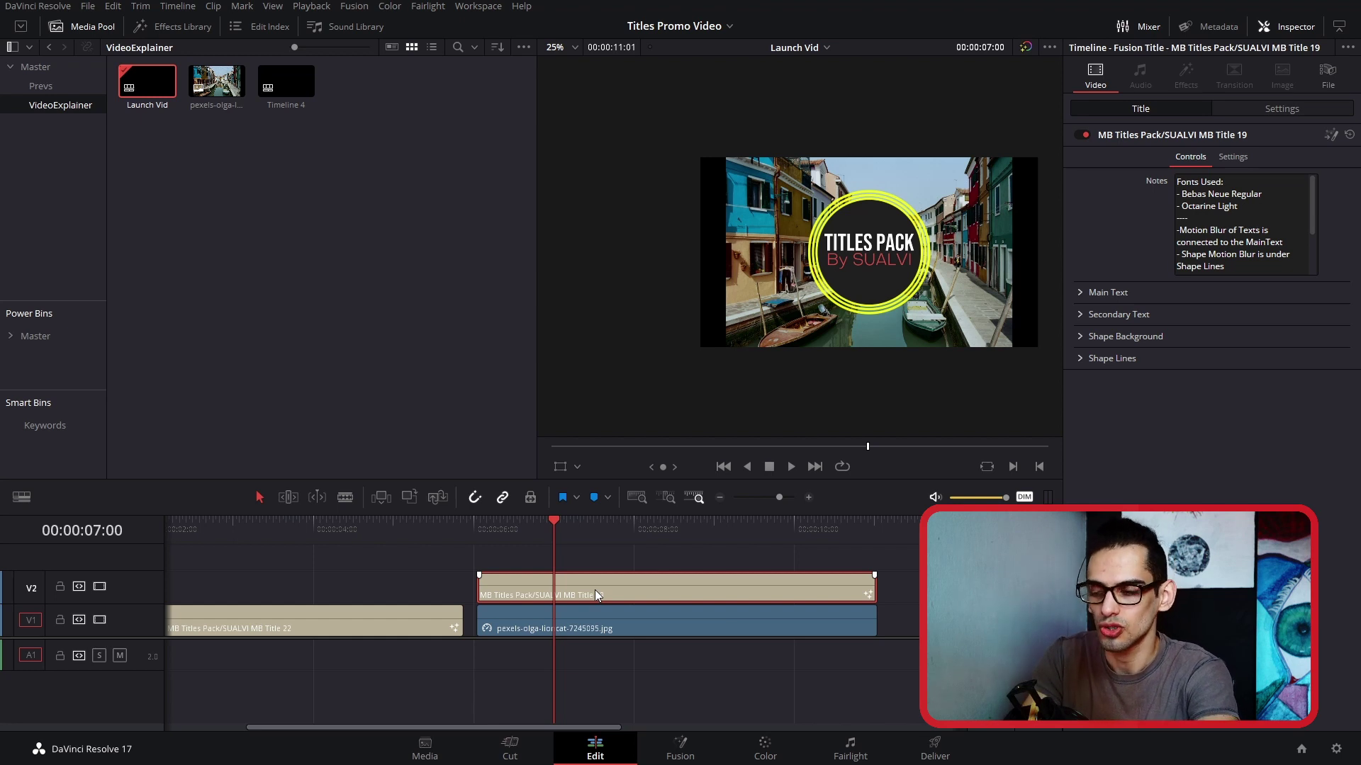
key(alt+c)
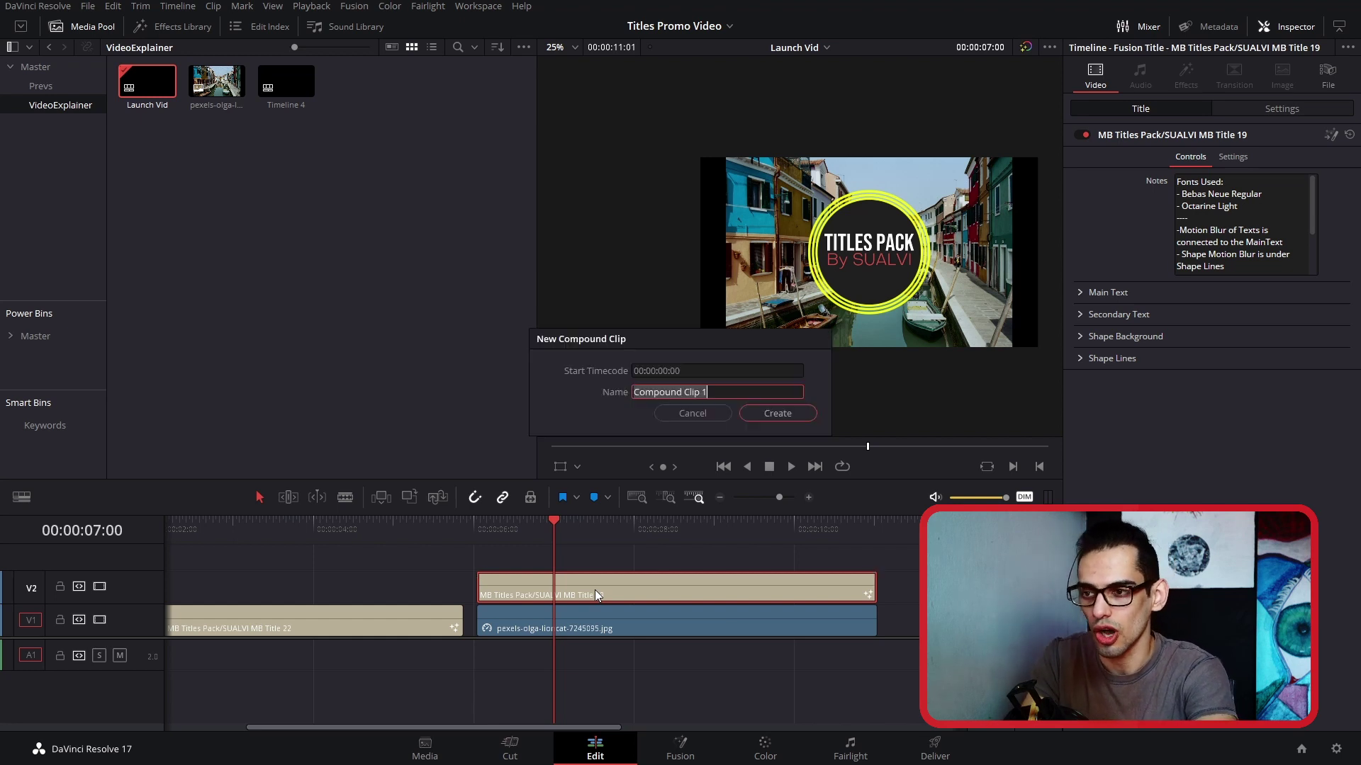
click(778, 414)
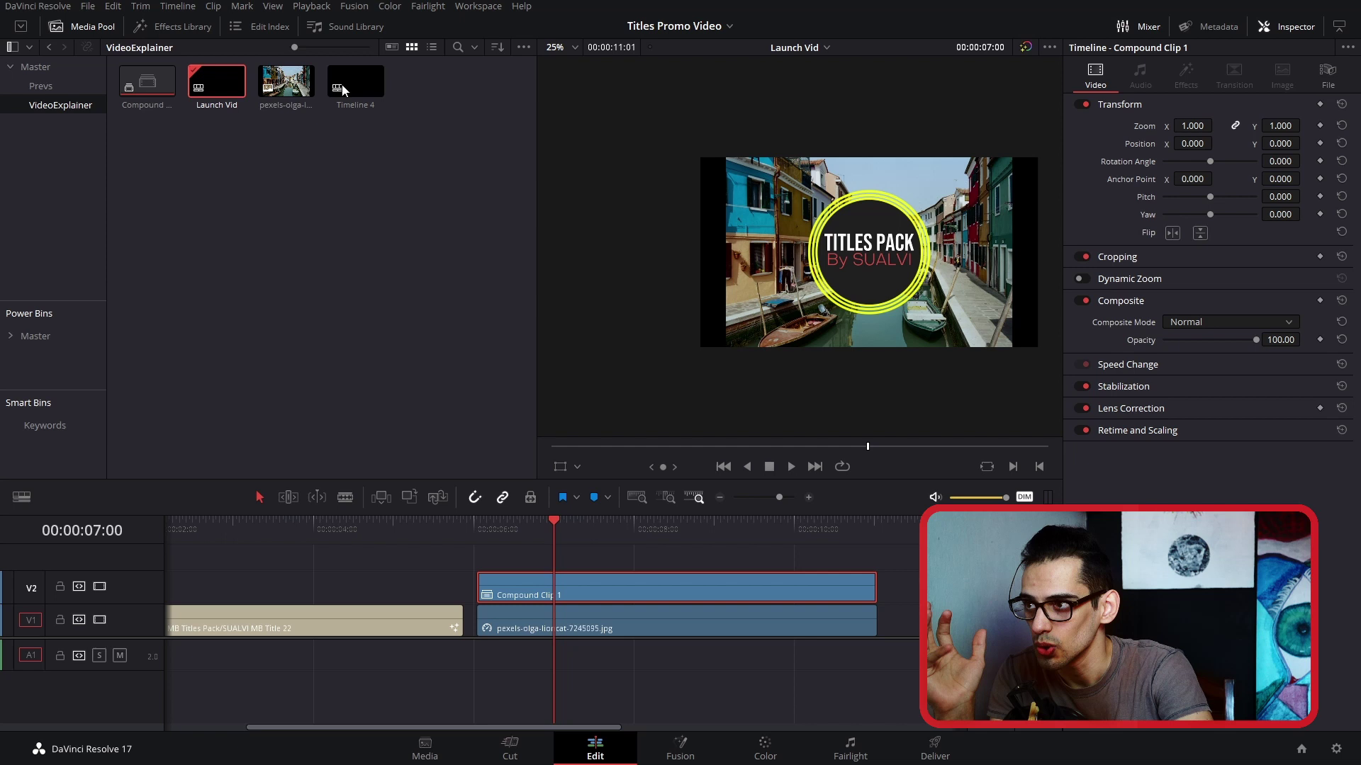
click(348, 88)
In Timeline 4, put Compound Clip 1 on V2 and the pexels street photo beneath on V1
double_click(351, 88)
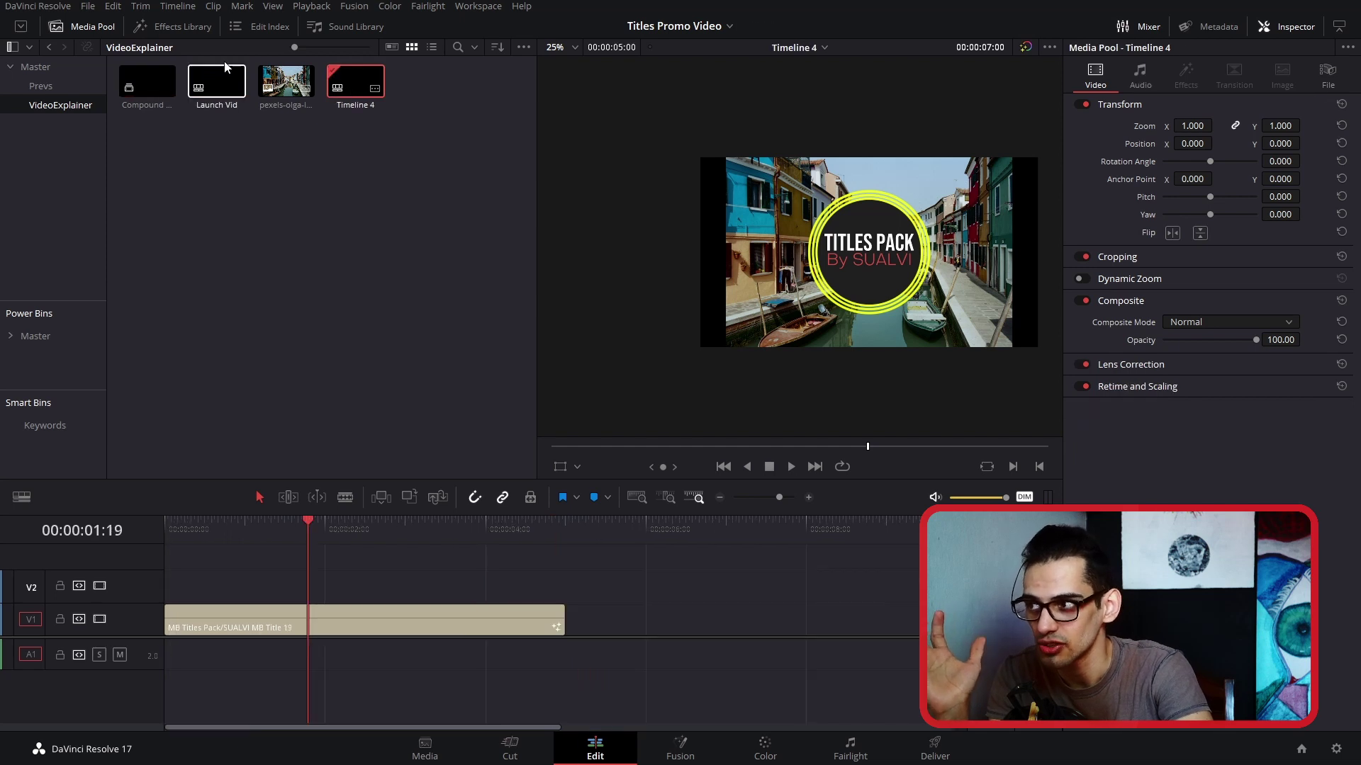
drag(139, 71, 641, 580)
click(633, 524)
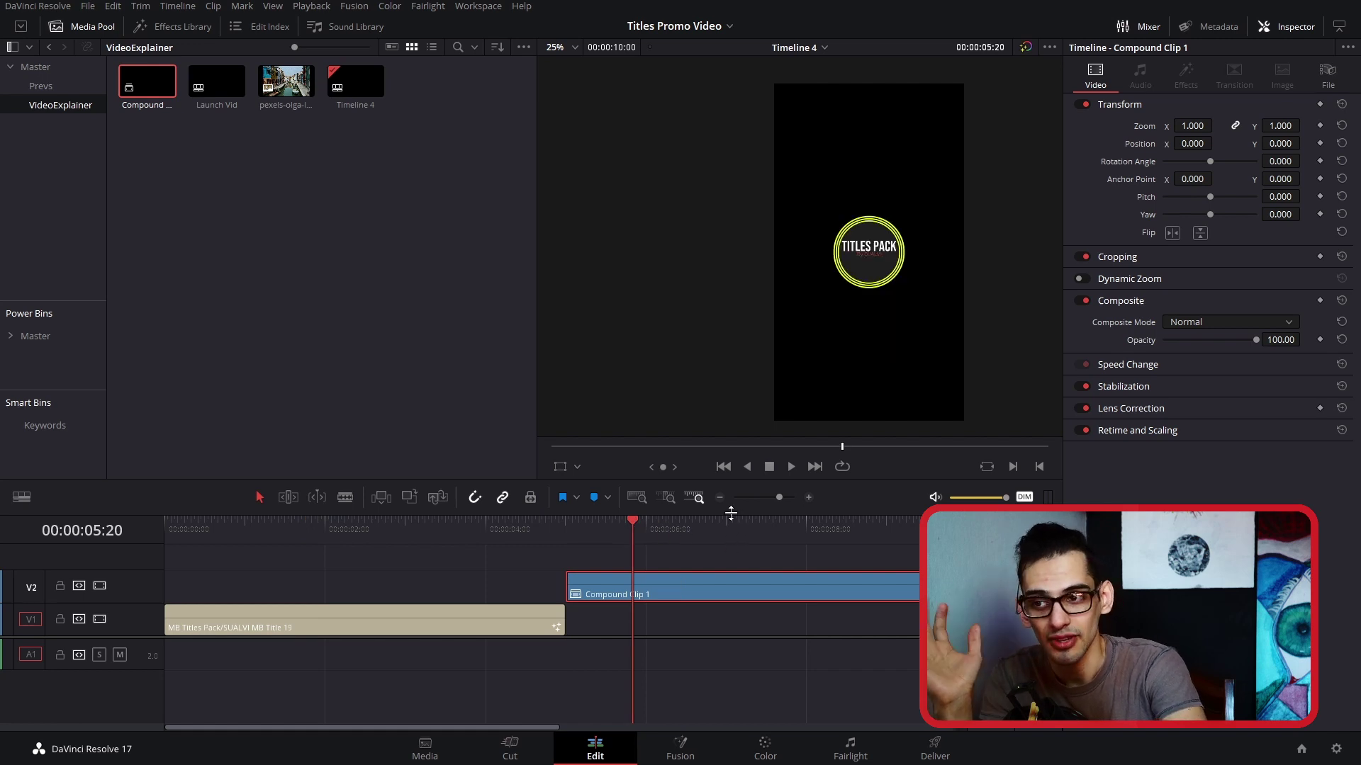
click(681, 529)
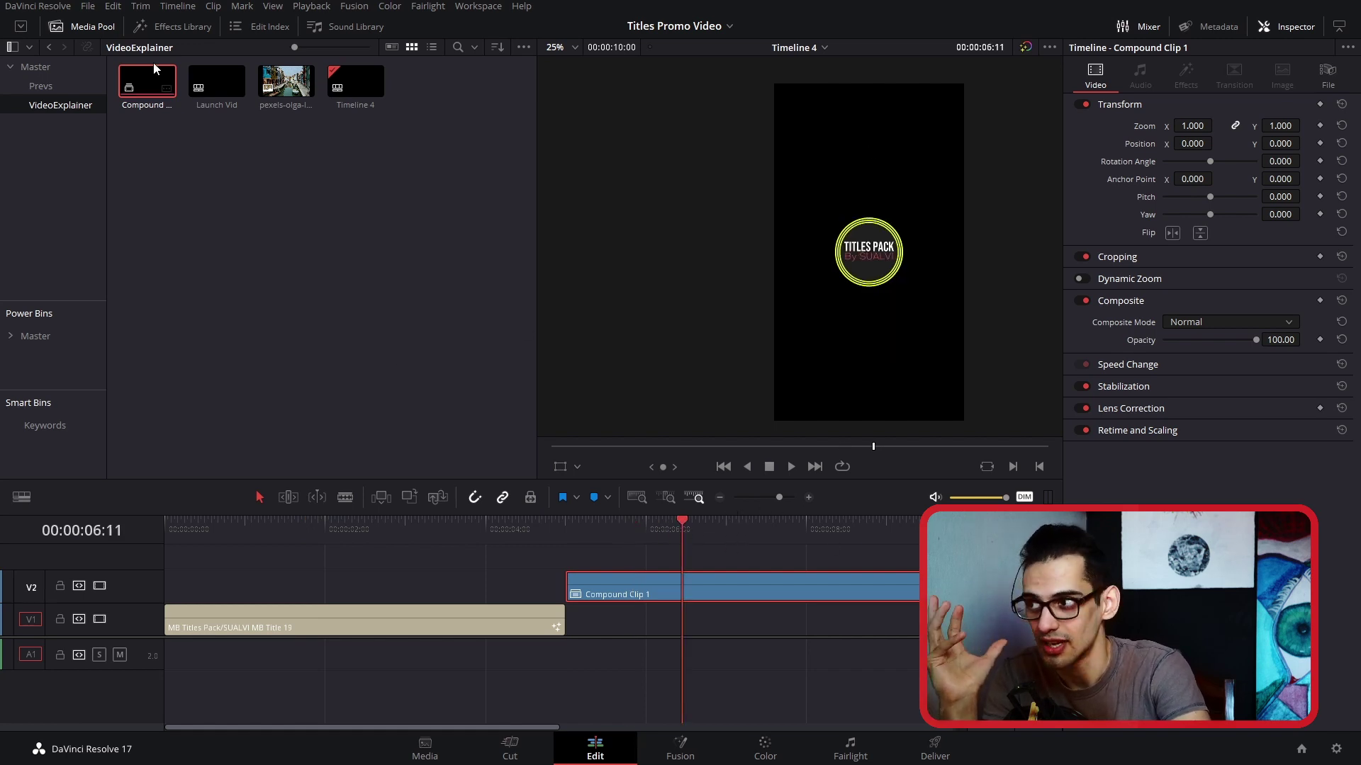
drag(280, 80, 638, 605)
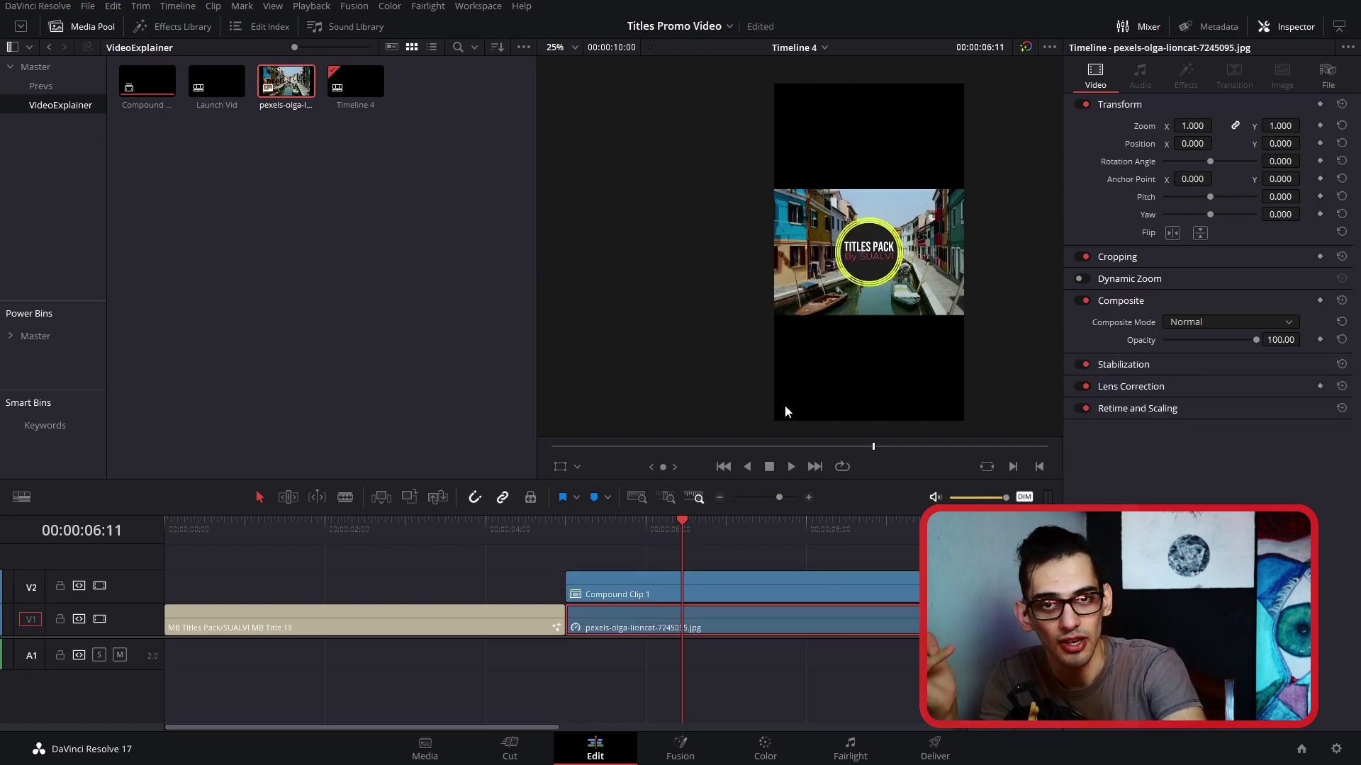
Open Compound Clip 1 in the timeline to inspect MB Title 19, then return to Timeline 4
click(700, 593)
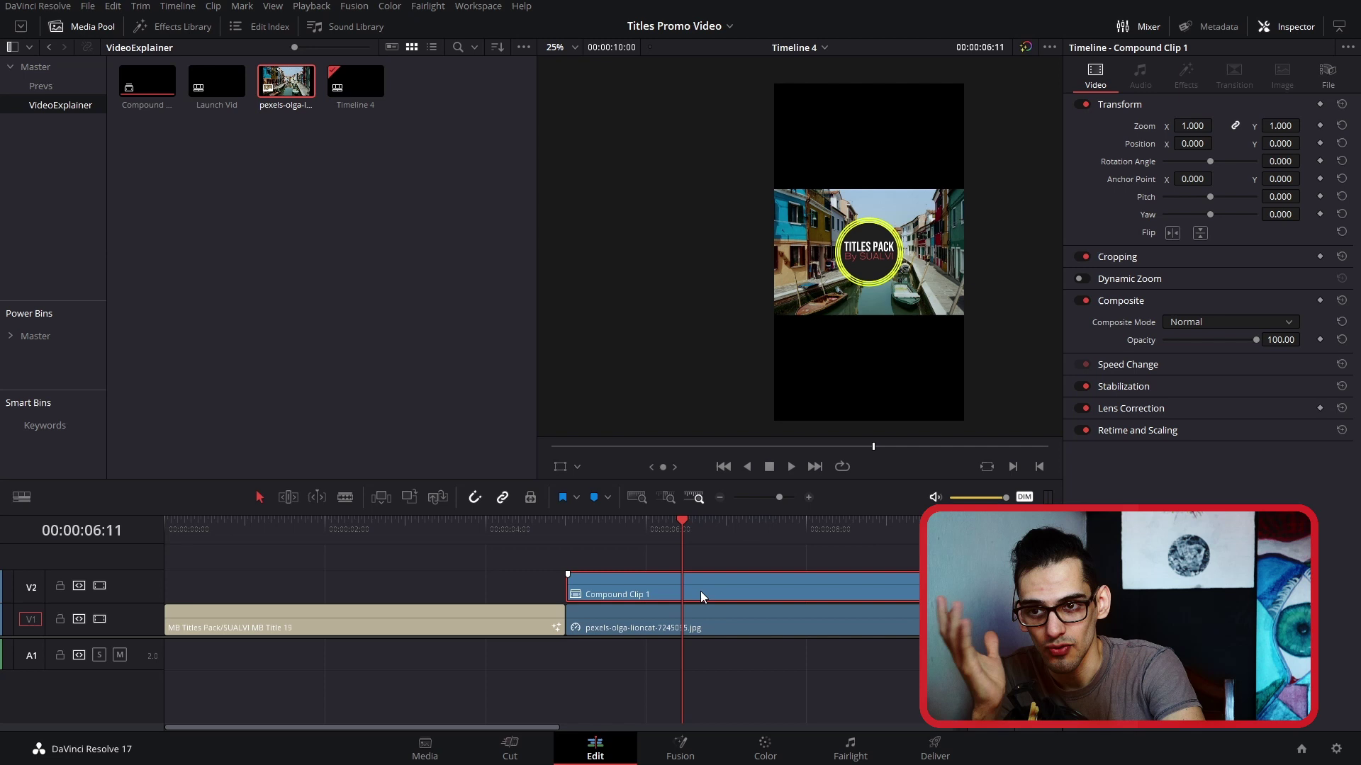
right_click(701, 594)
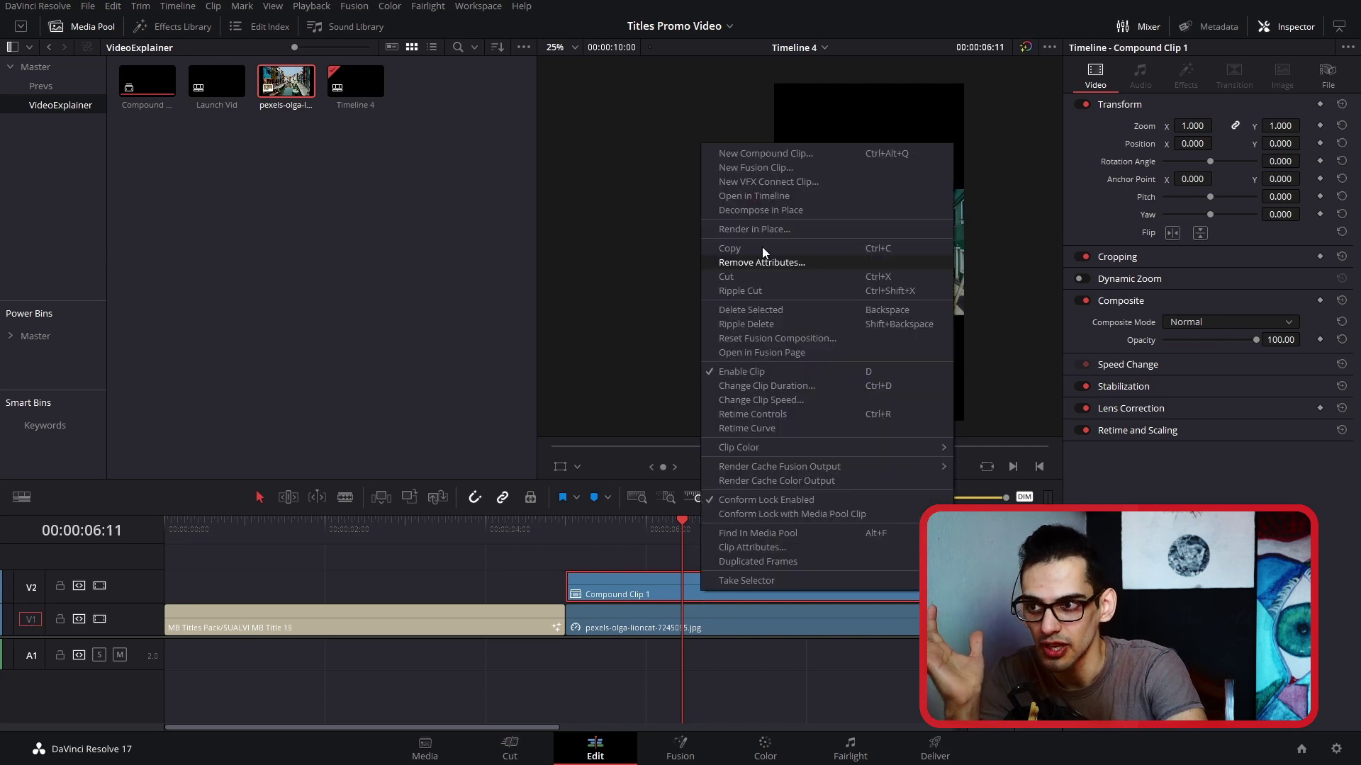
click(753, 196)
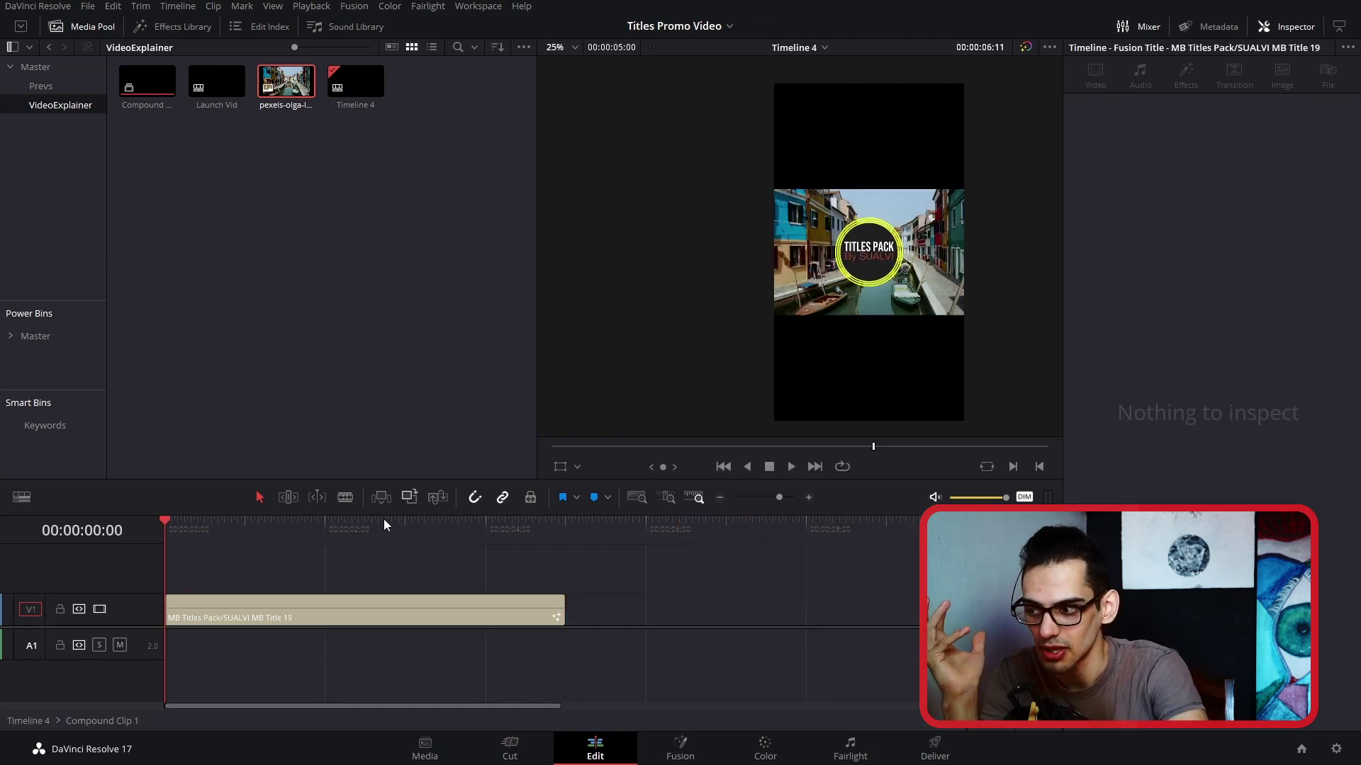
click(282, 543)
click(287, 595)
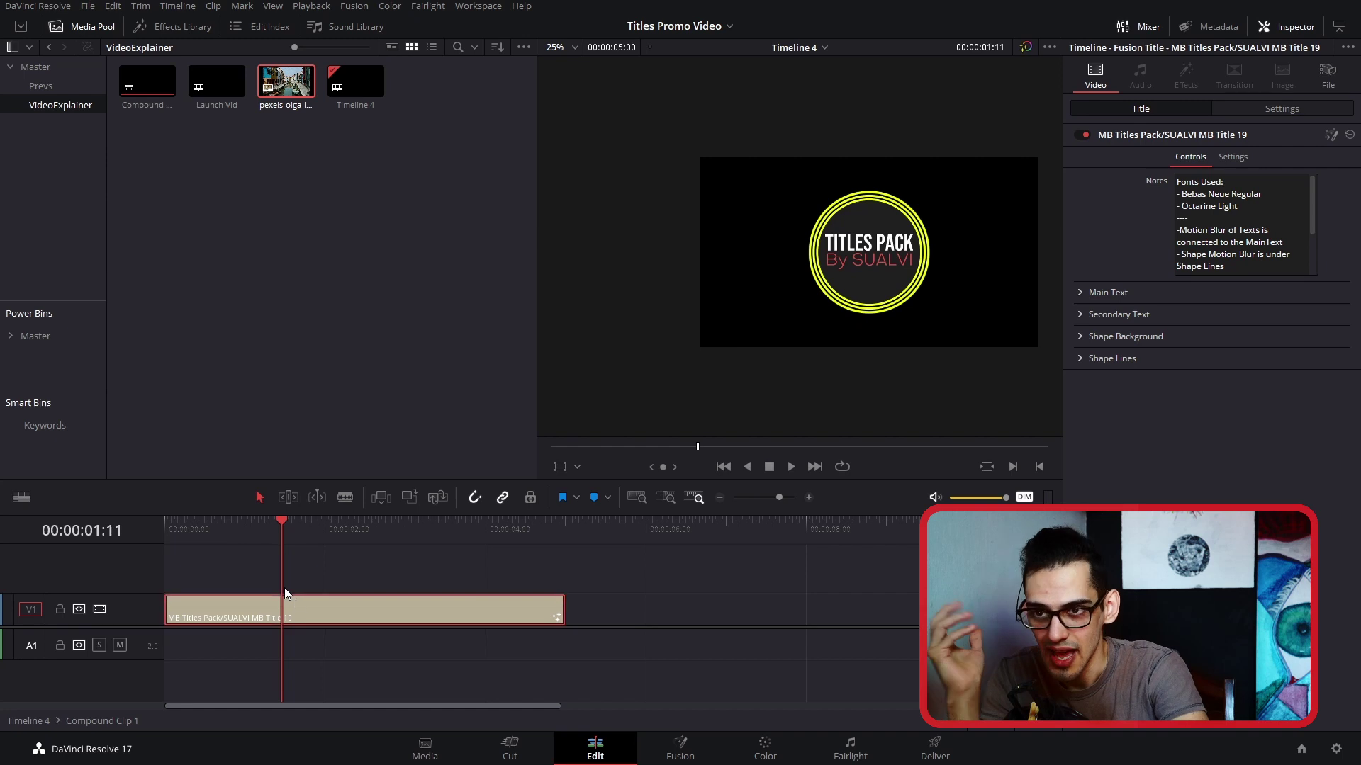
click(23, 721)
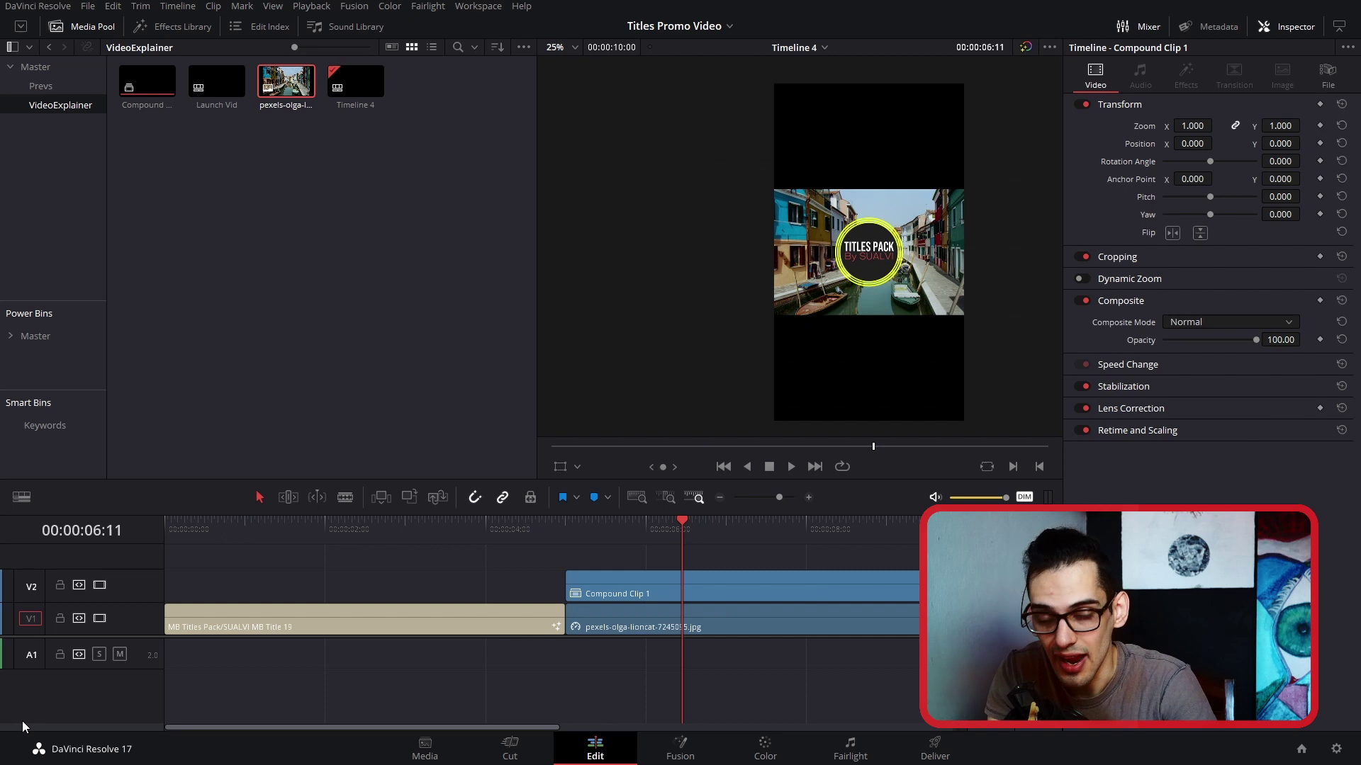